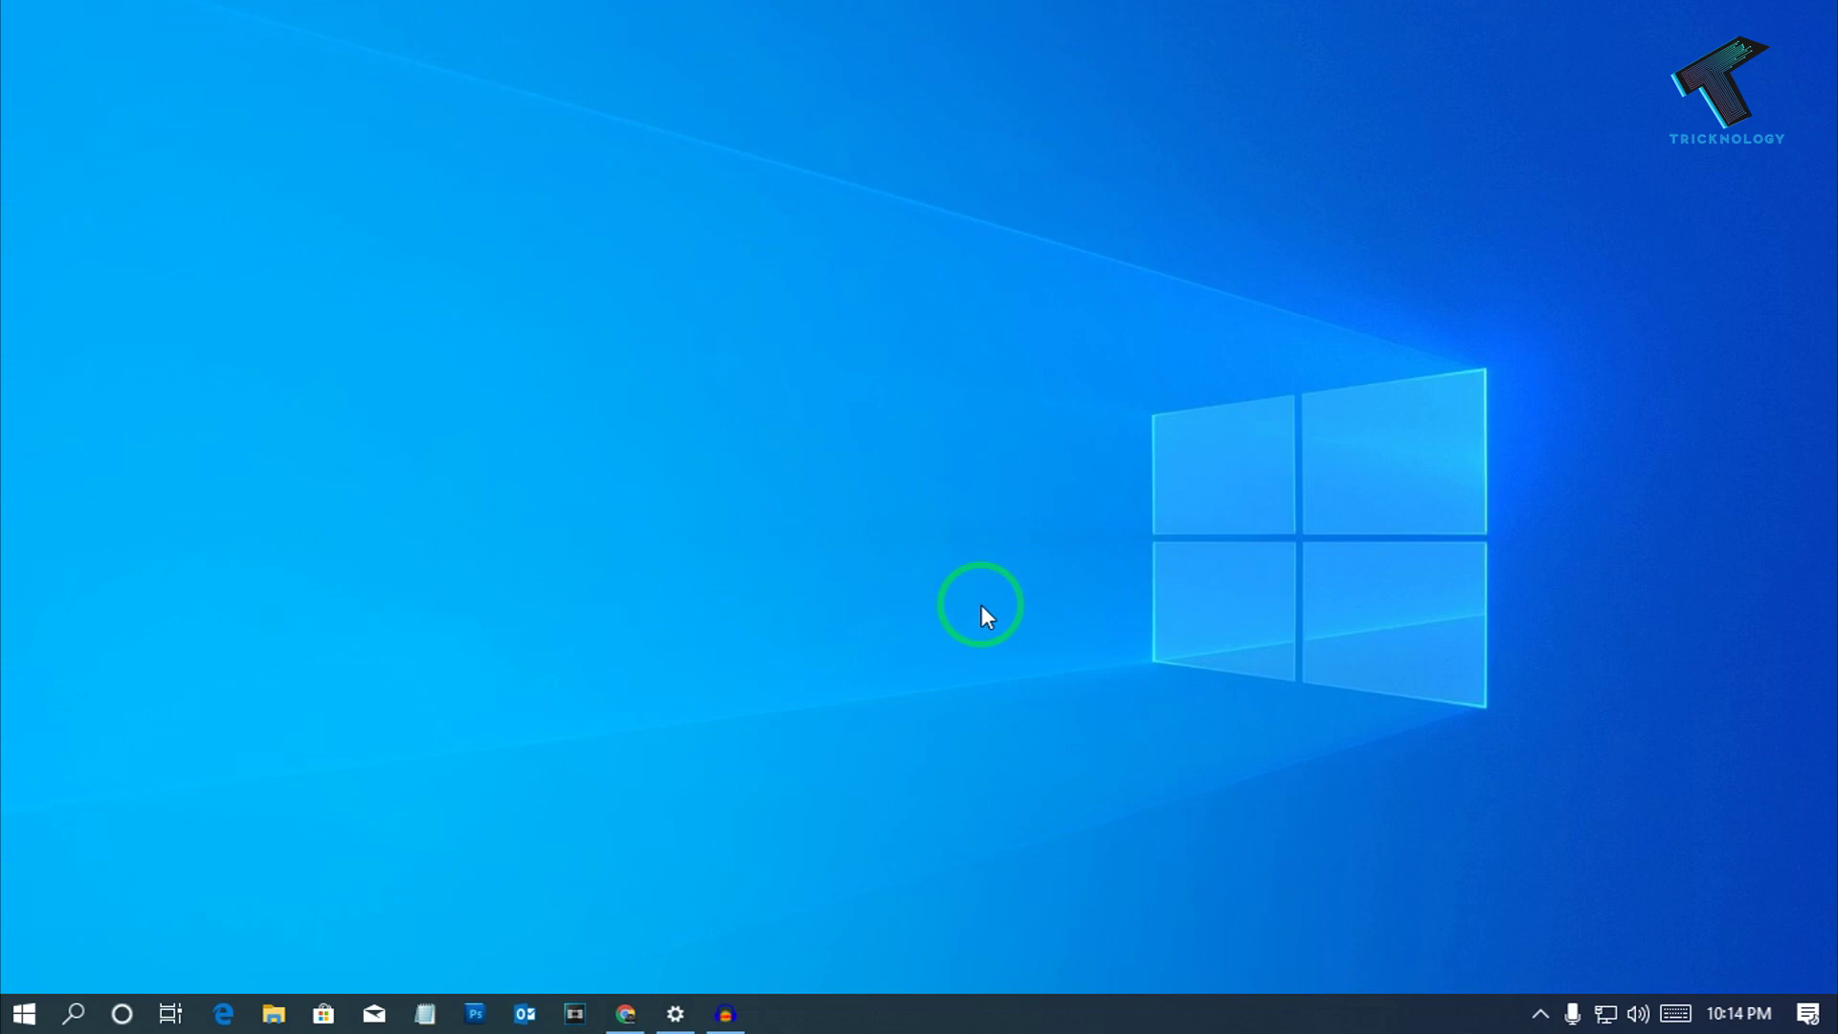
Step: Bring up the Run dialog with Win+R
key(super+r)
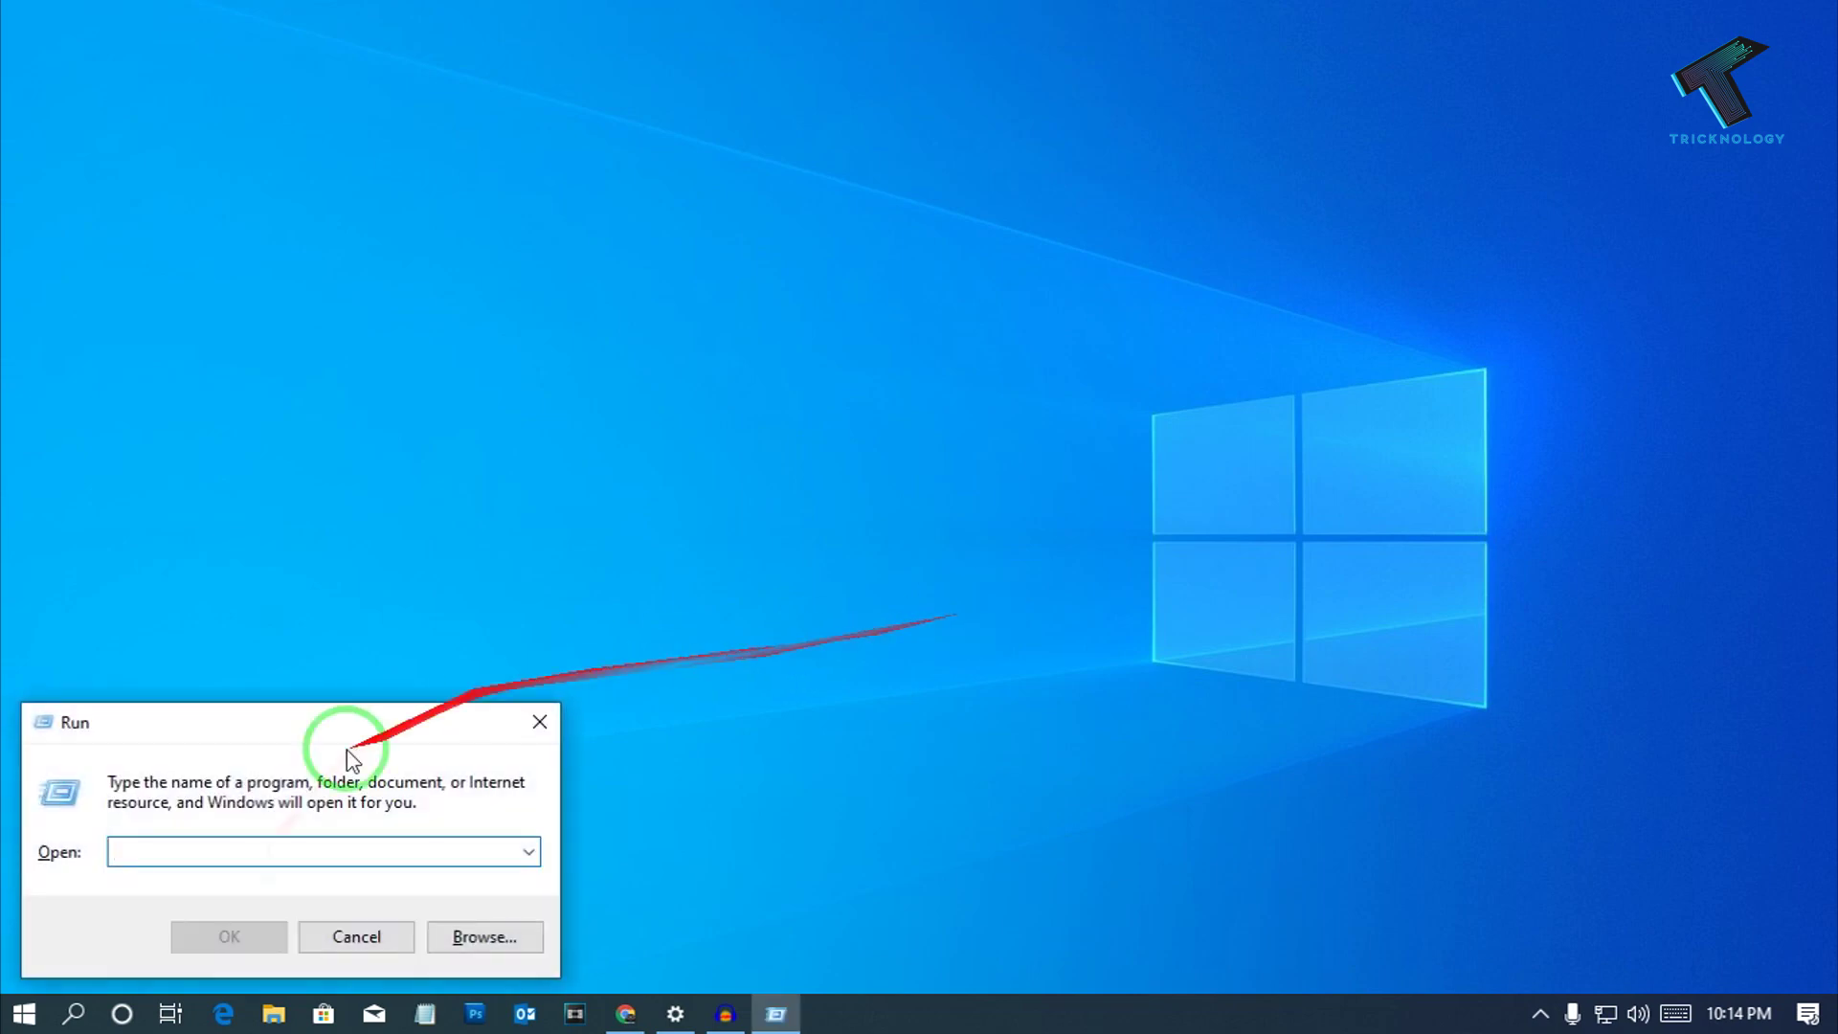
Step: Launch Run from the Start menu search and move it to the screen centre
drag(245, 721, 285, 698)
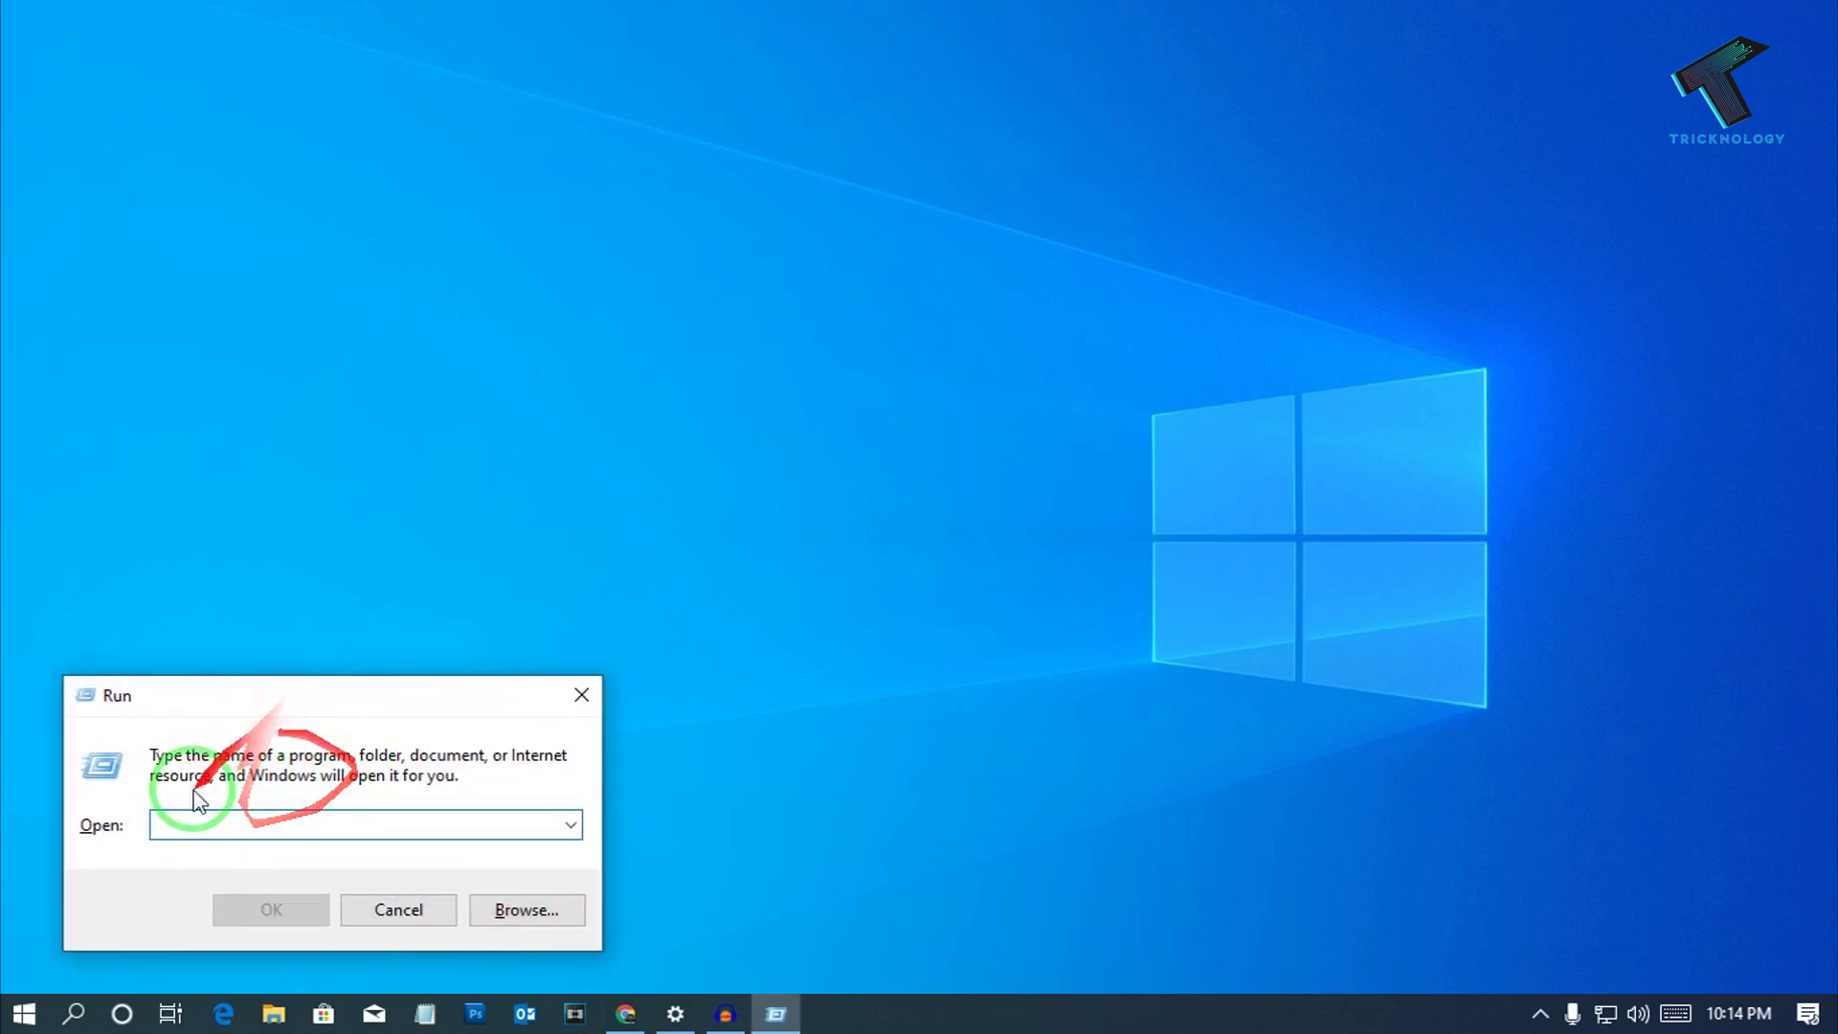
click(18, 1016)
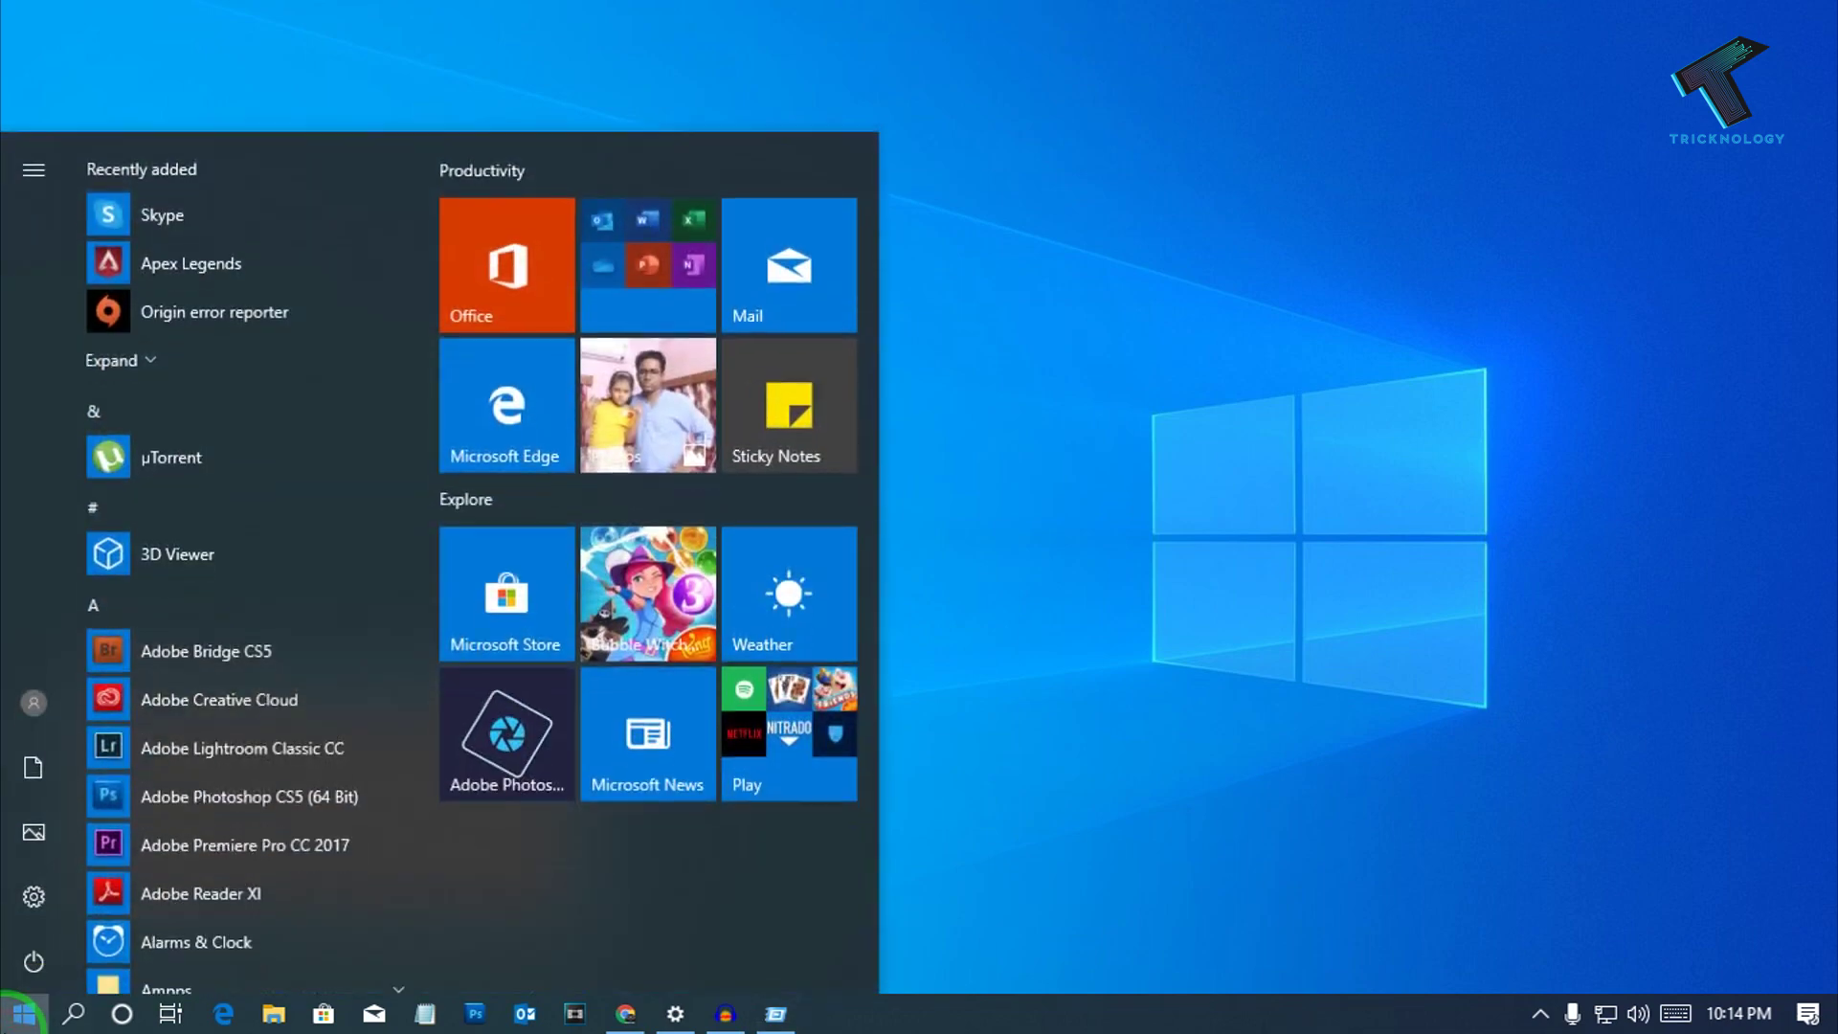
click(19, 1016)
text(run)
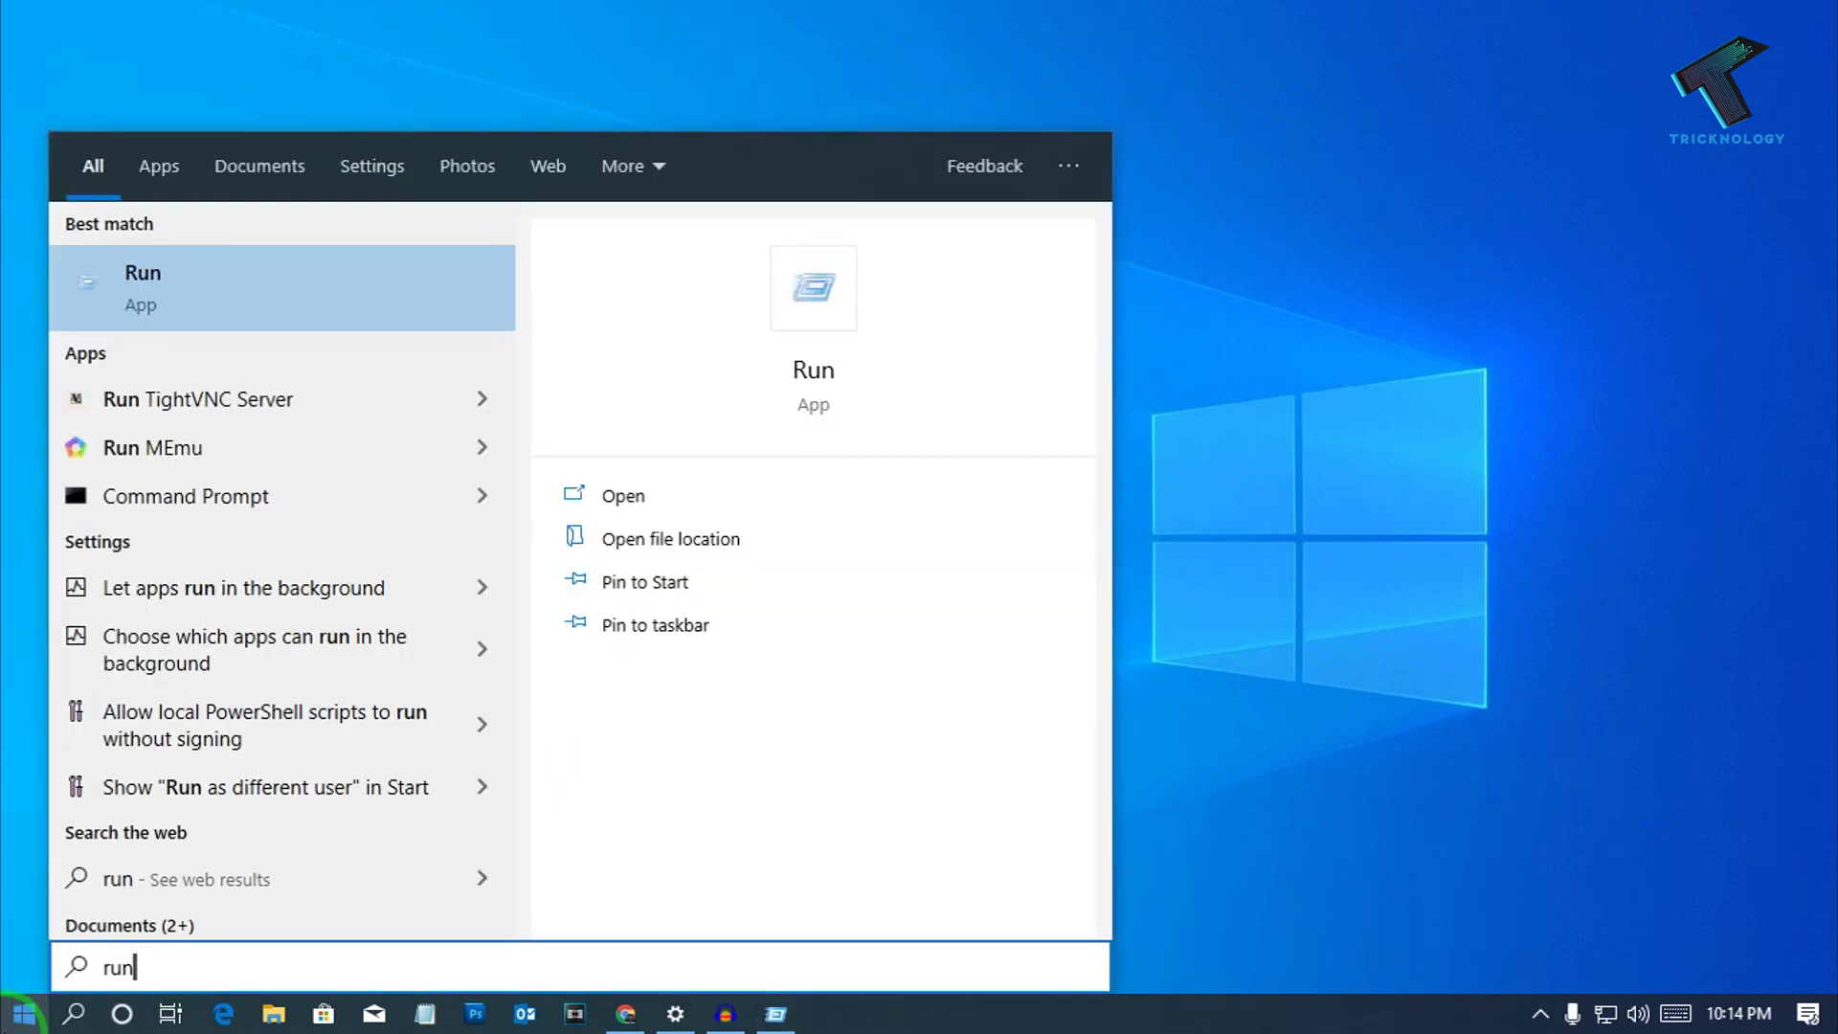
click(209, 292)
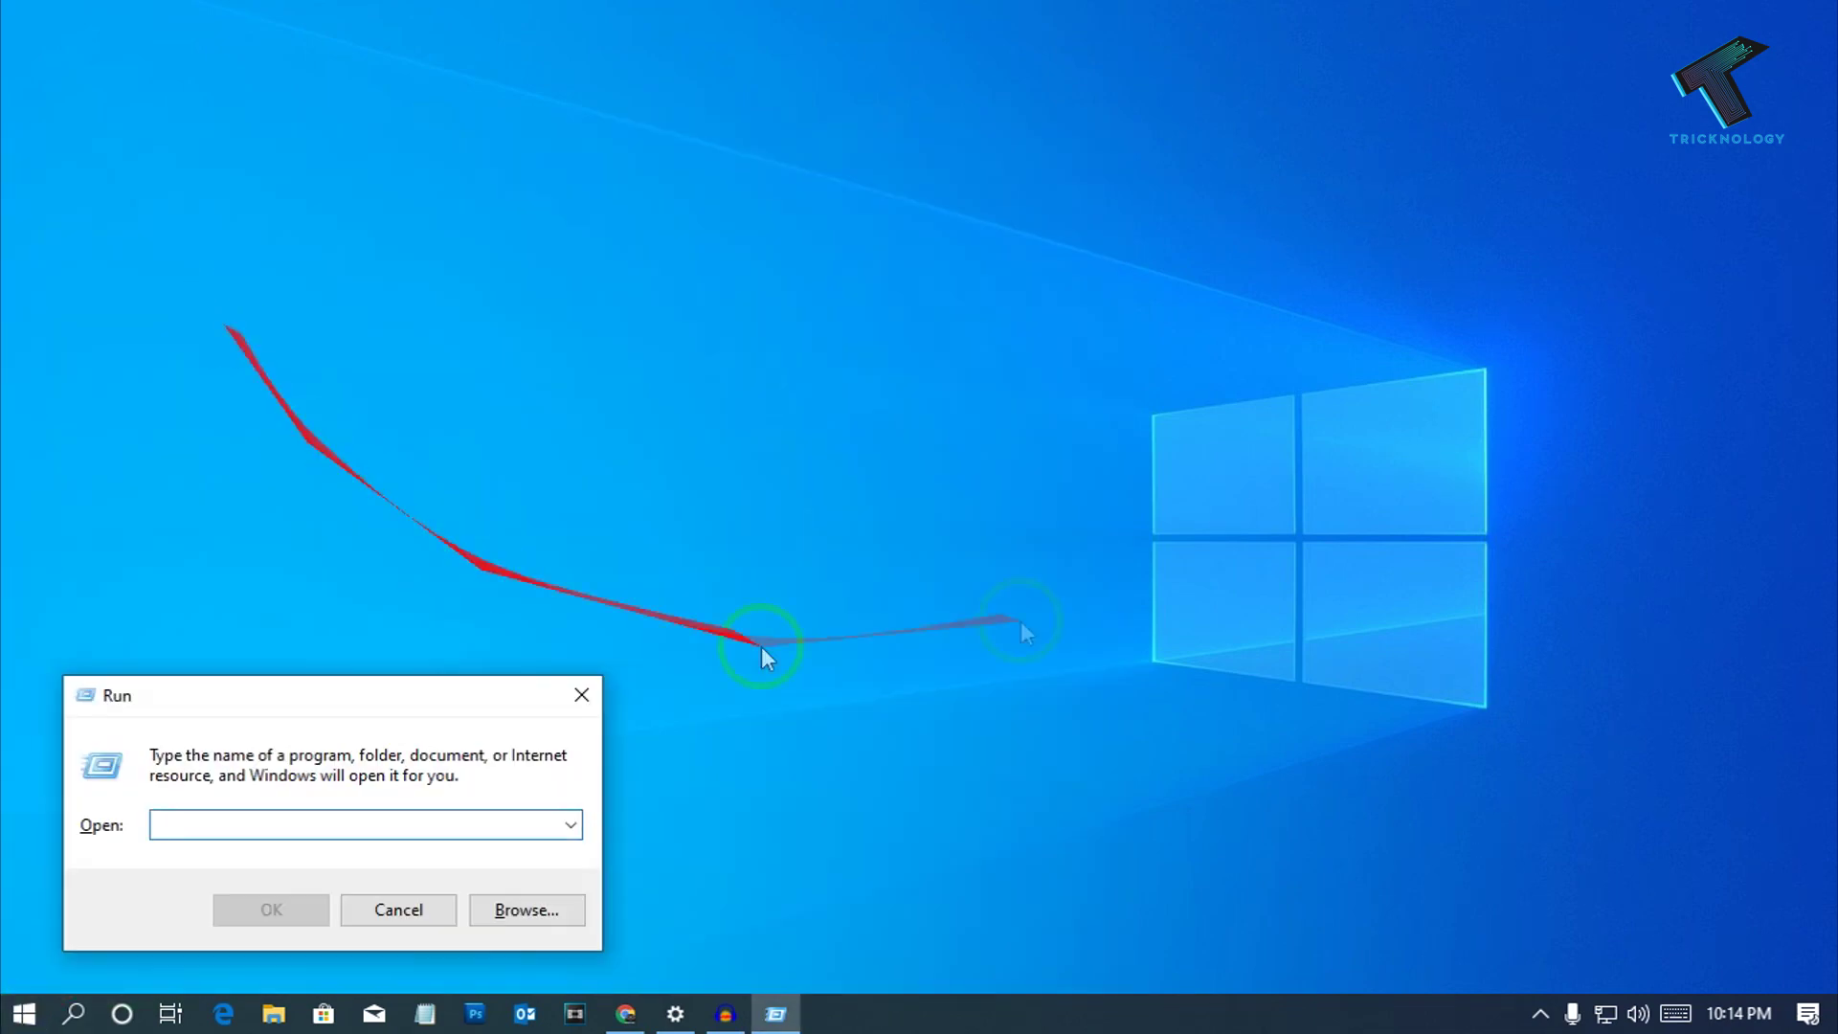
drag(505, 700, 944, 466)
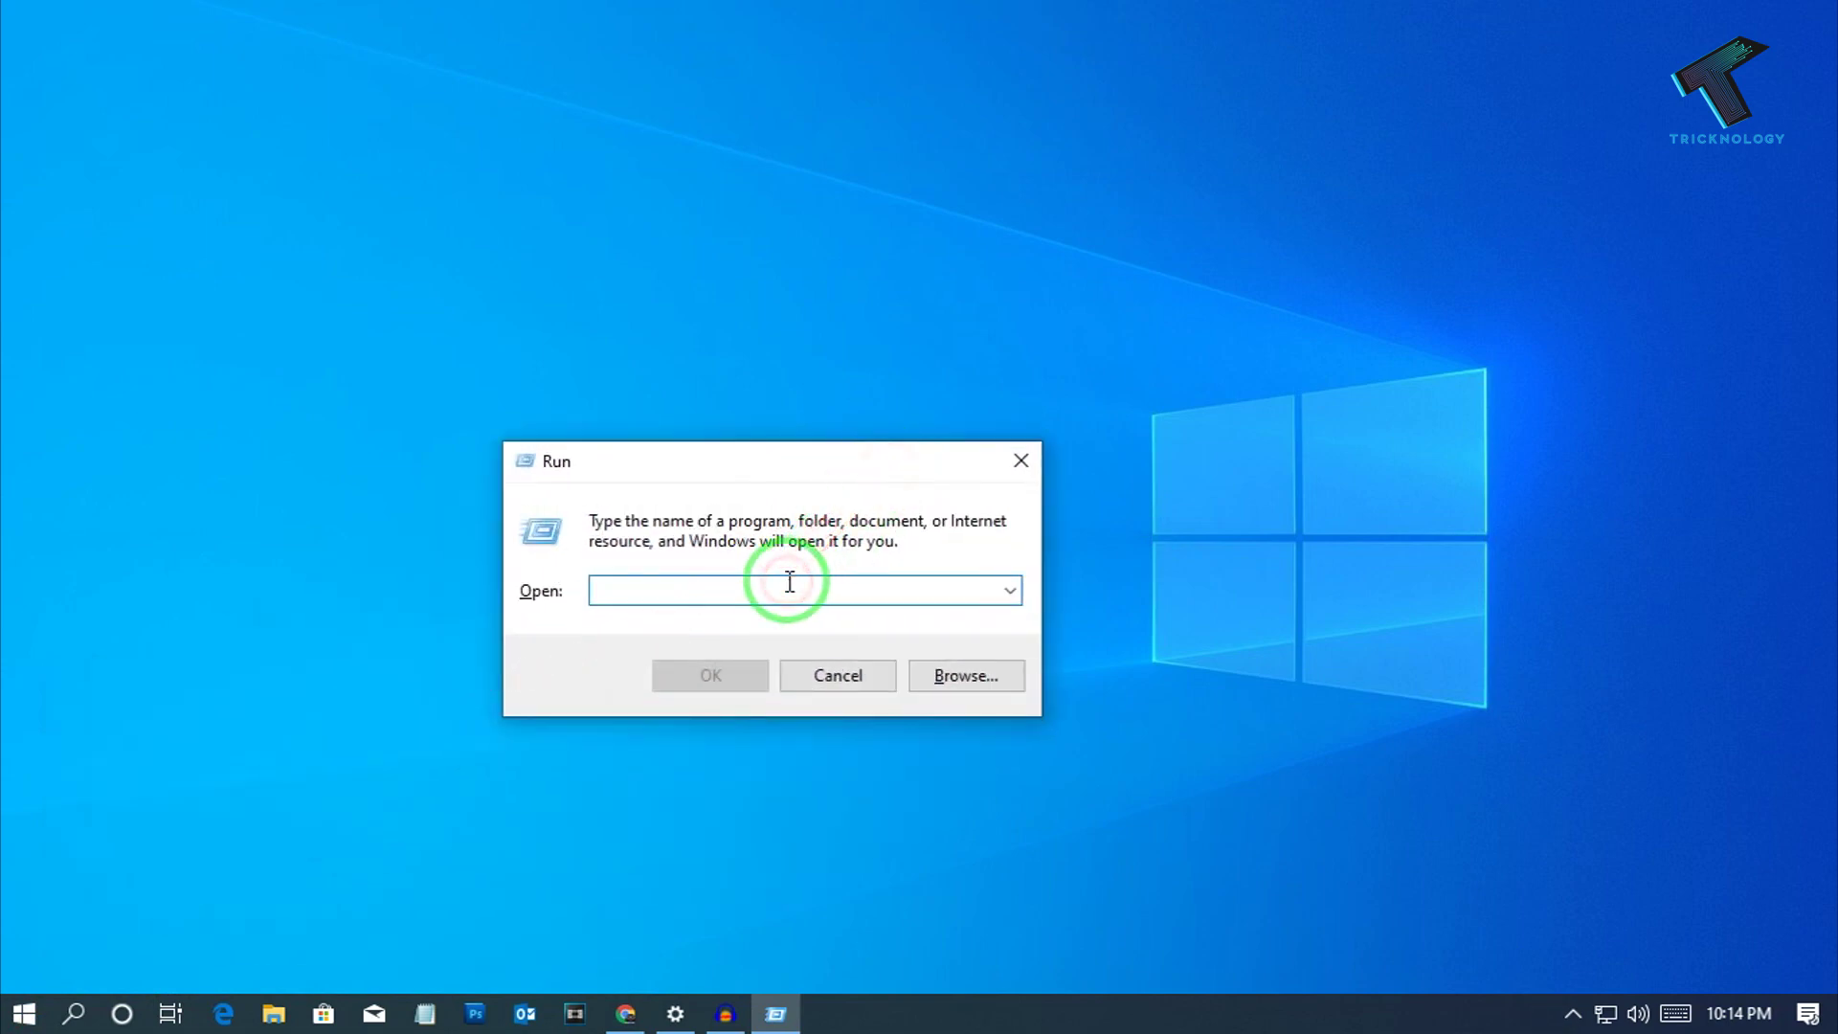
text(ms-settings:windowsupdate)
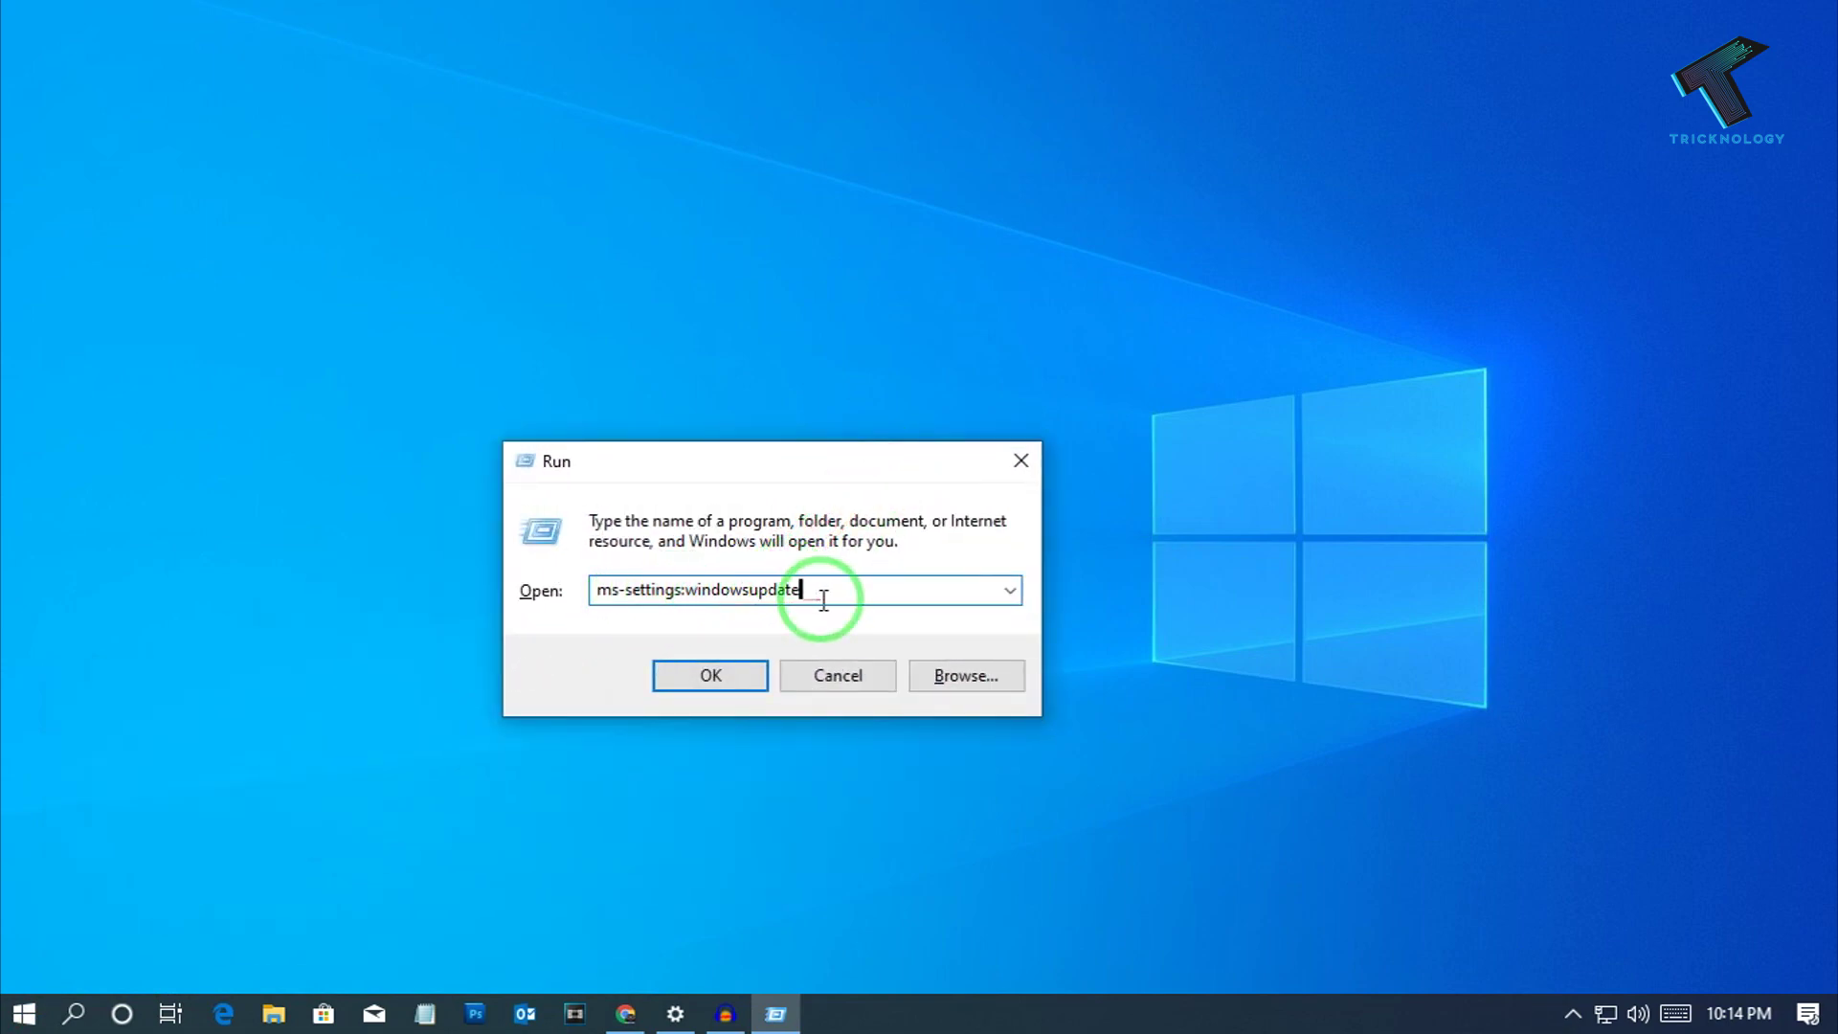
Step: Run ms-settings:windowsupdate and start a check for new Windows updates
click(702, 686)
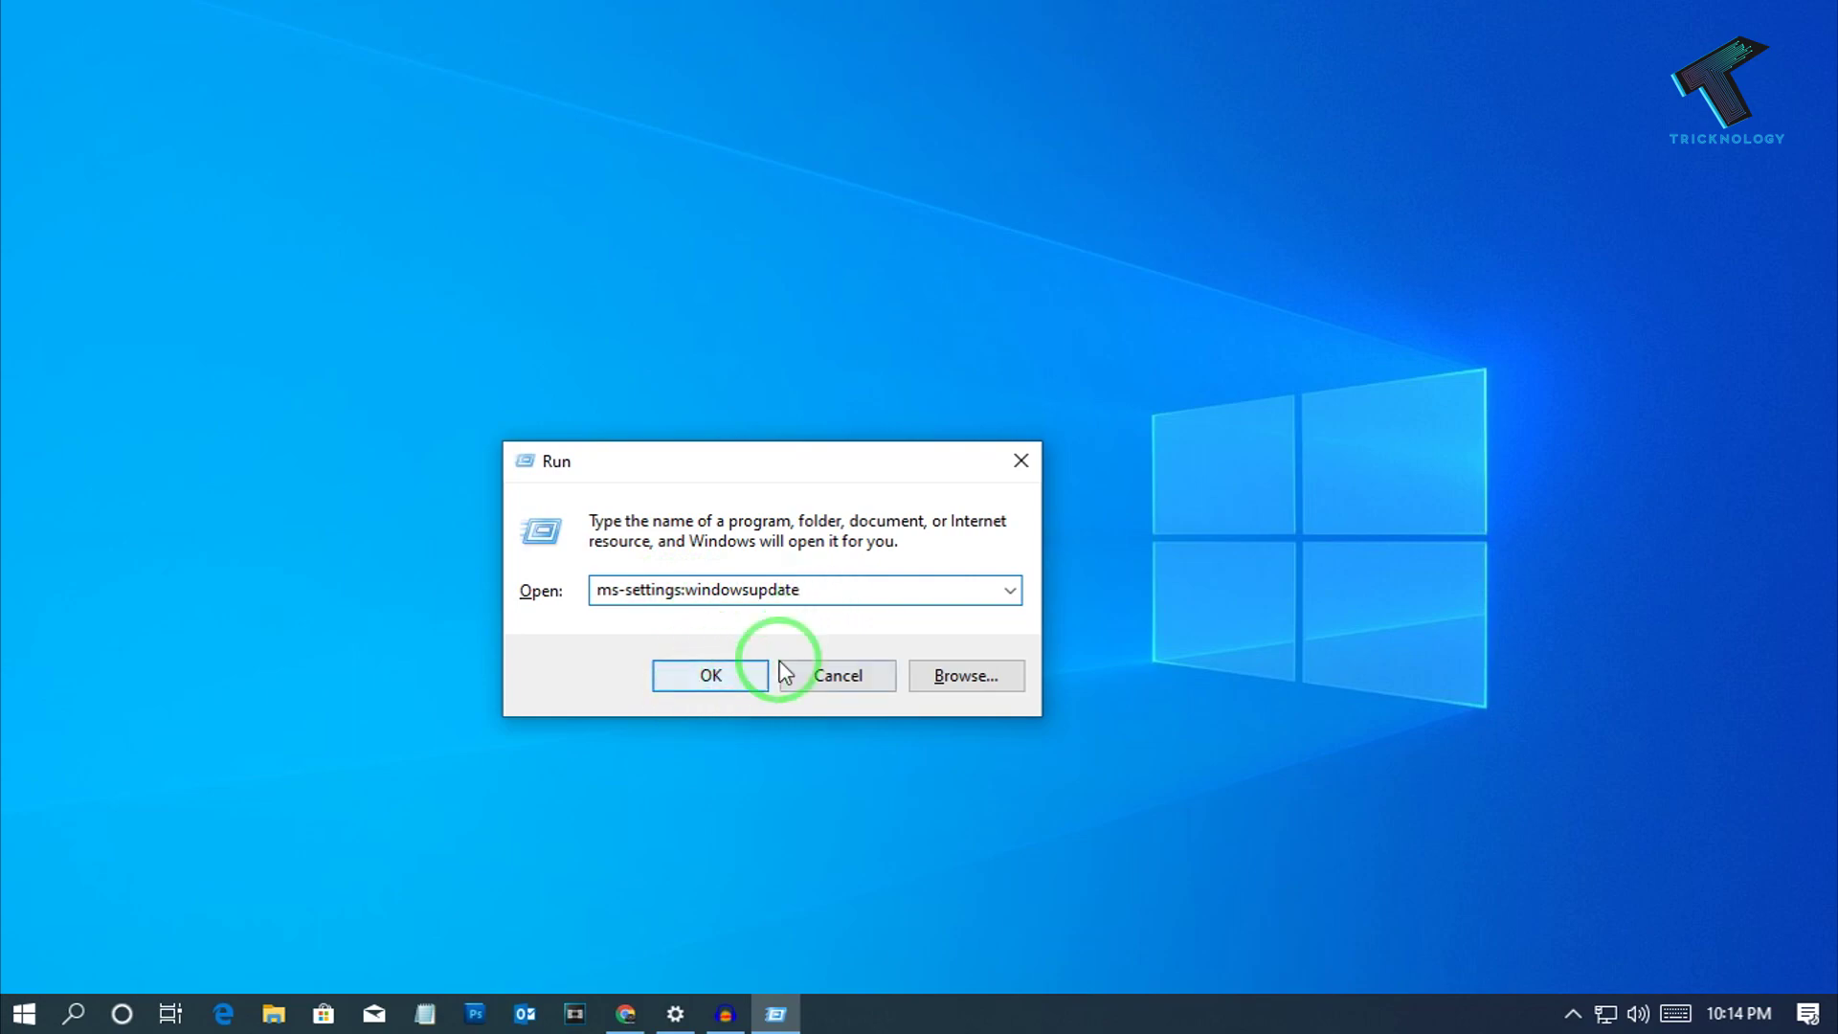
click(728, 686)
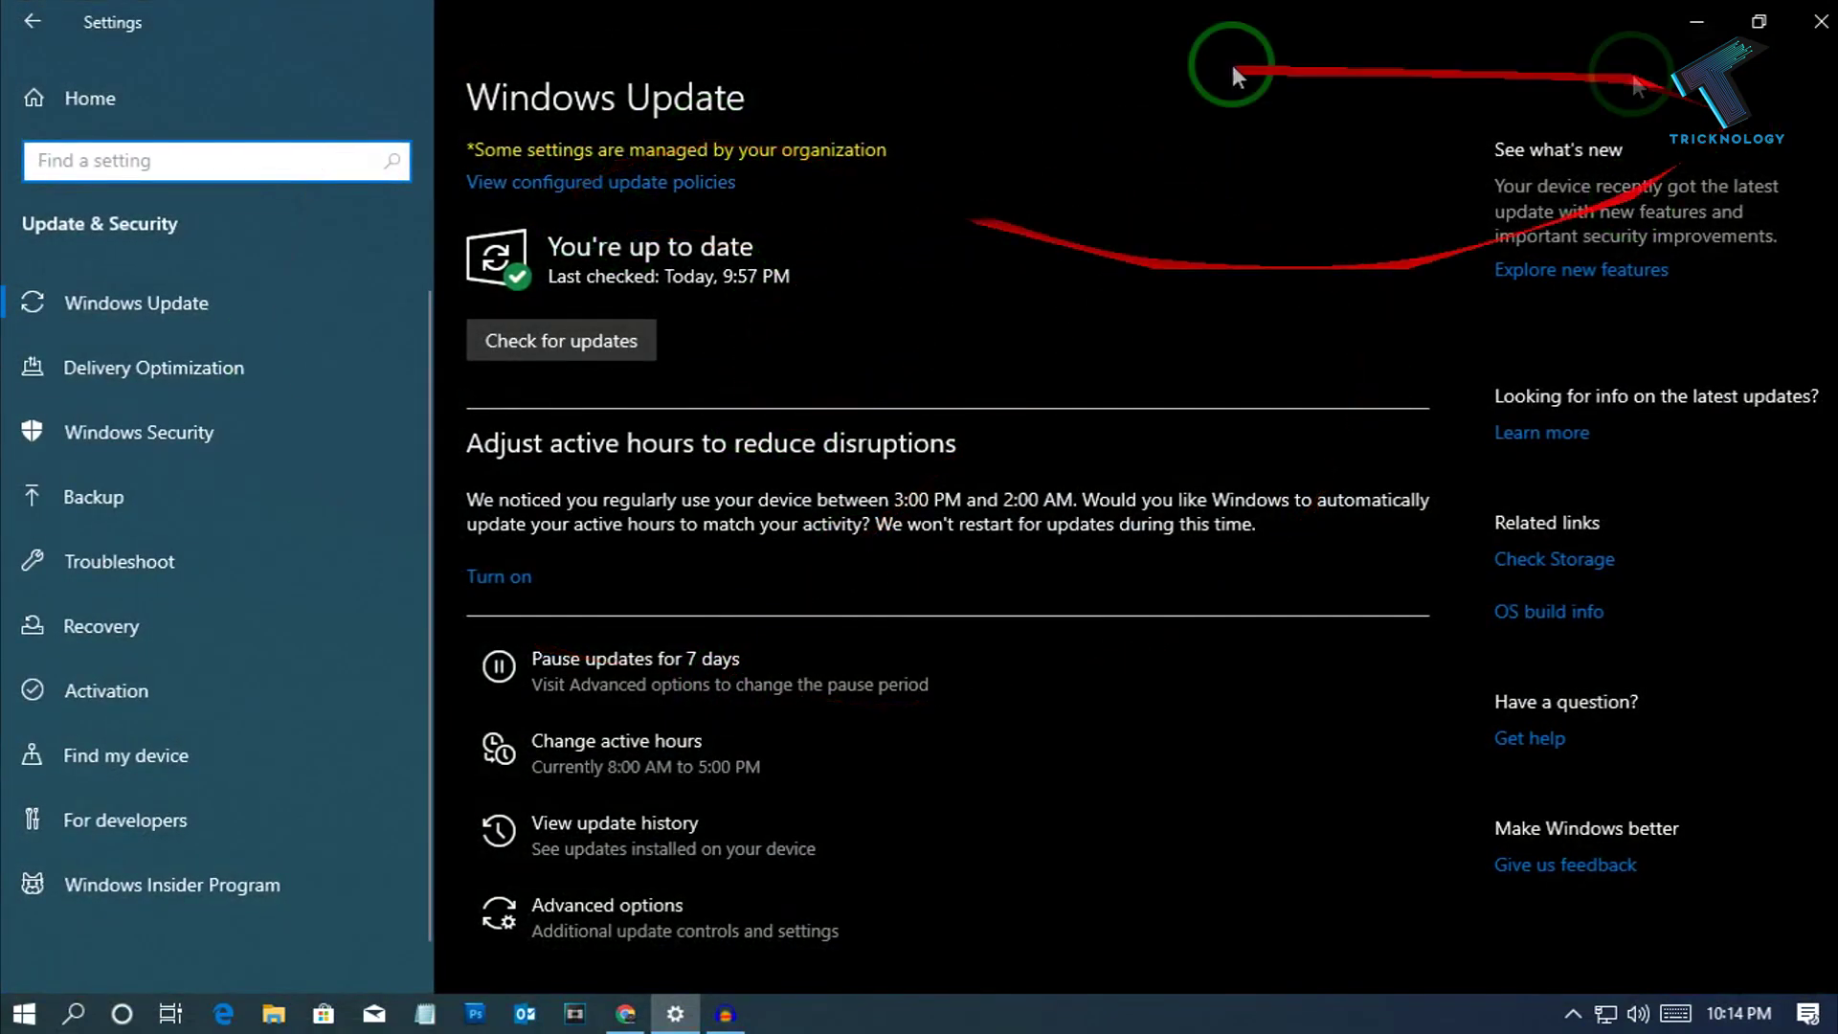
click(543, 344)
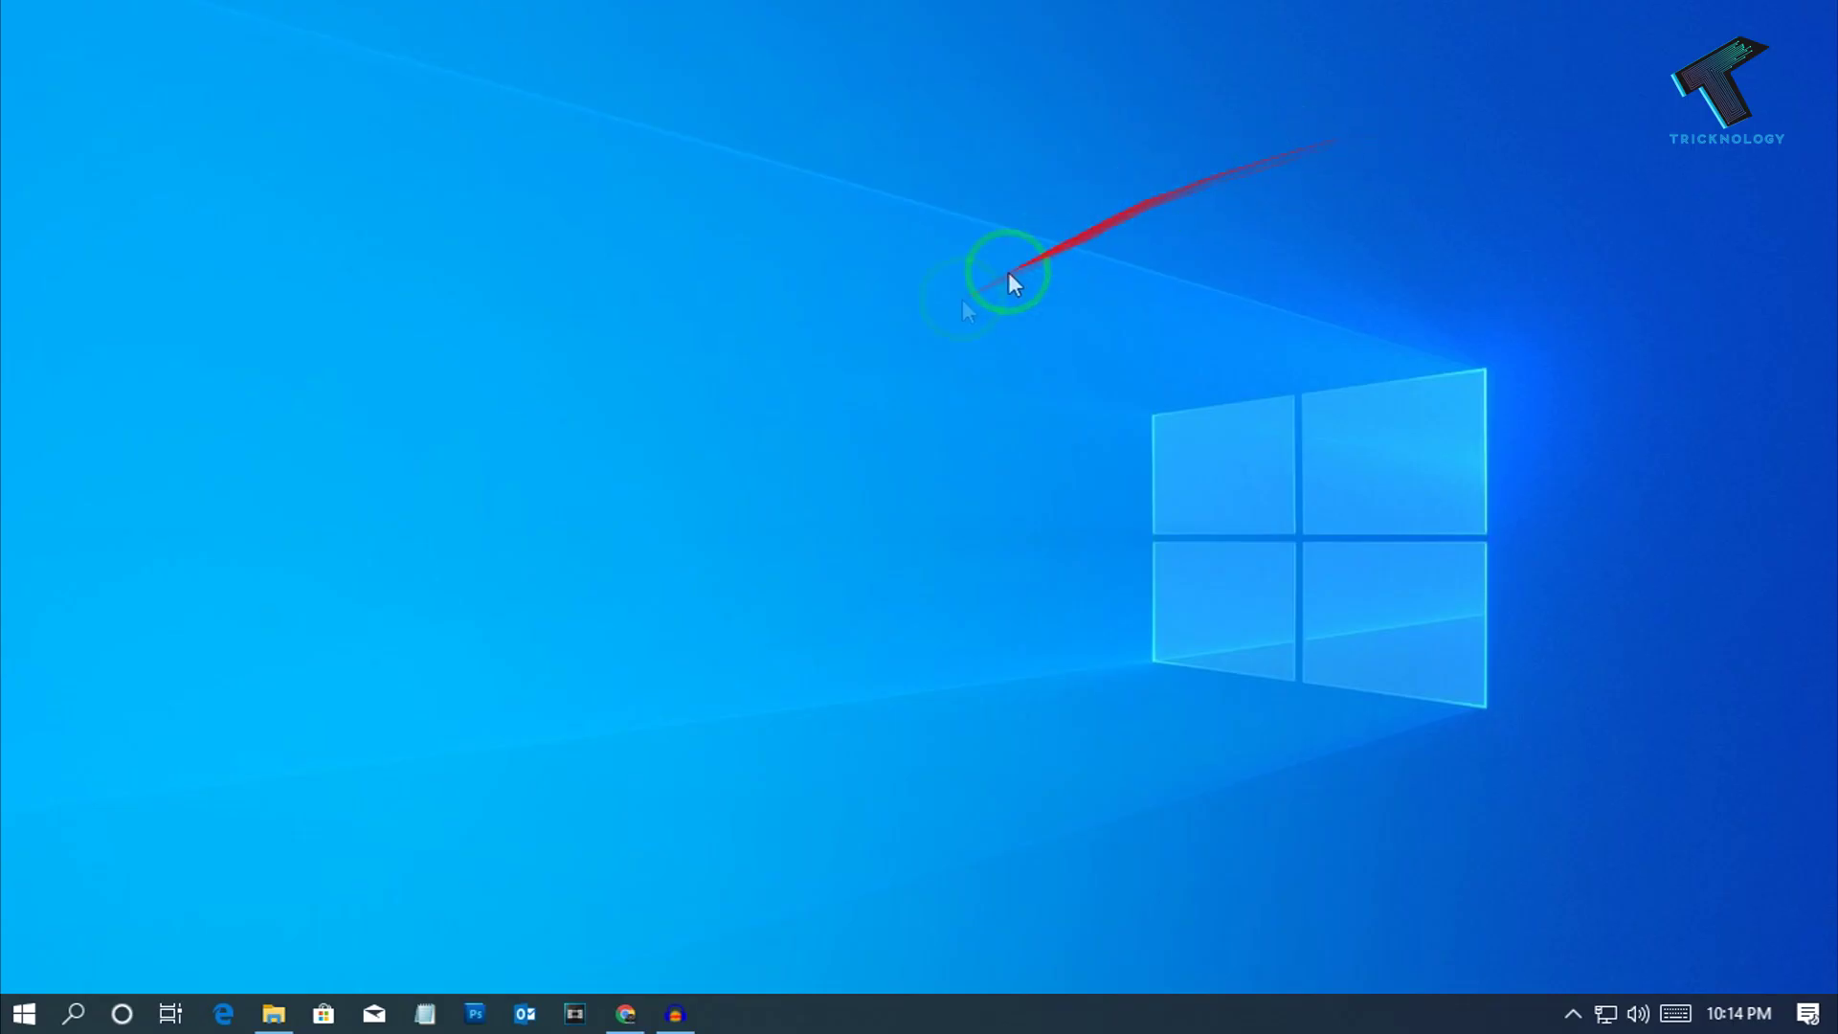
Step: Manage This PC from File Explorer to bring up Computer Management
click(273, 1013)
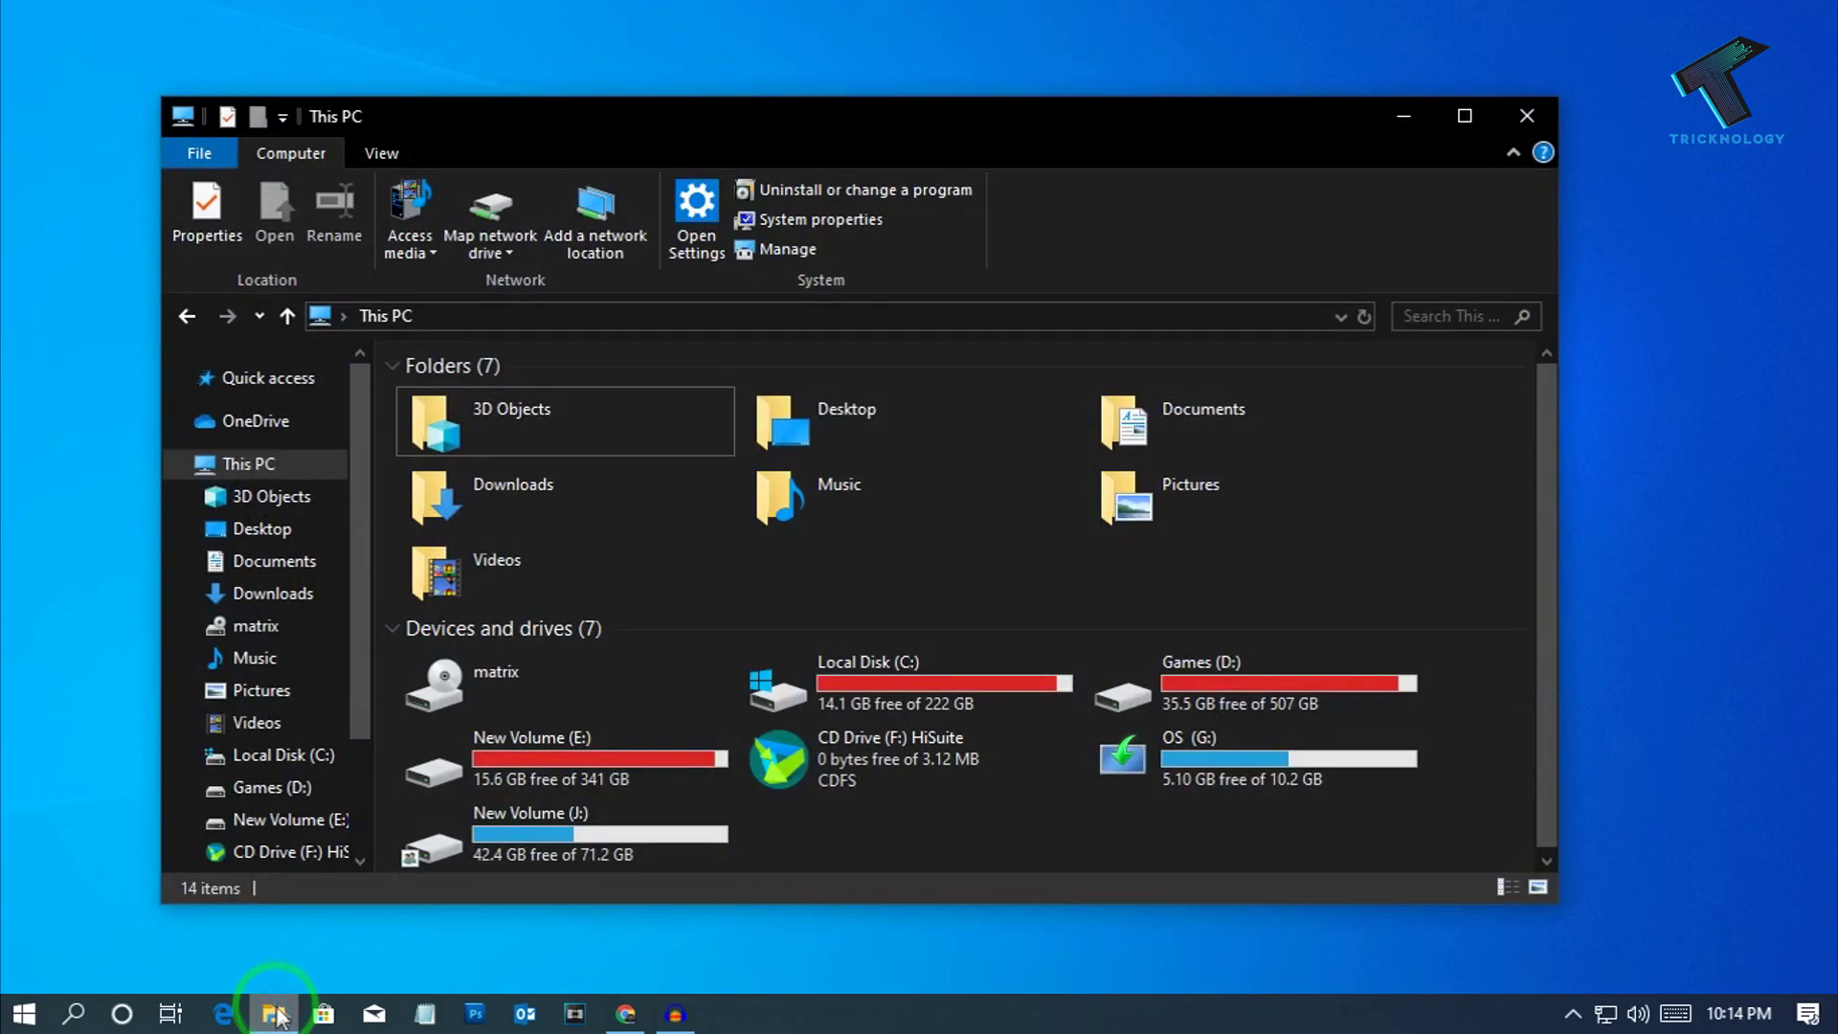
right_click(258, 469)
click(354, 533)
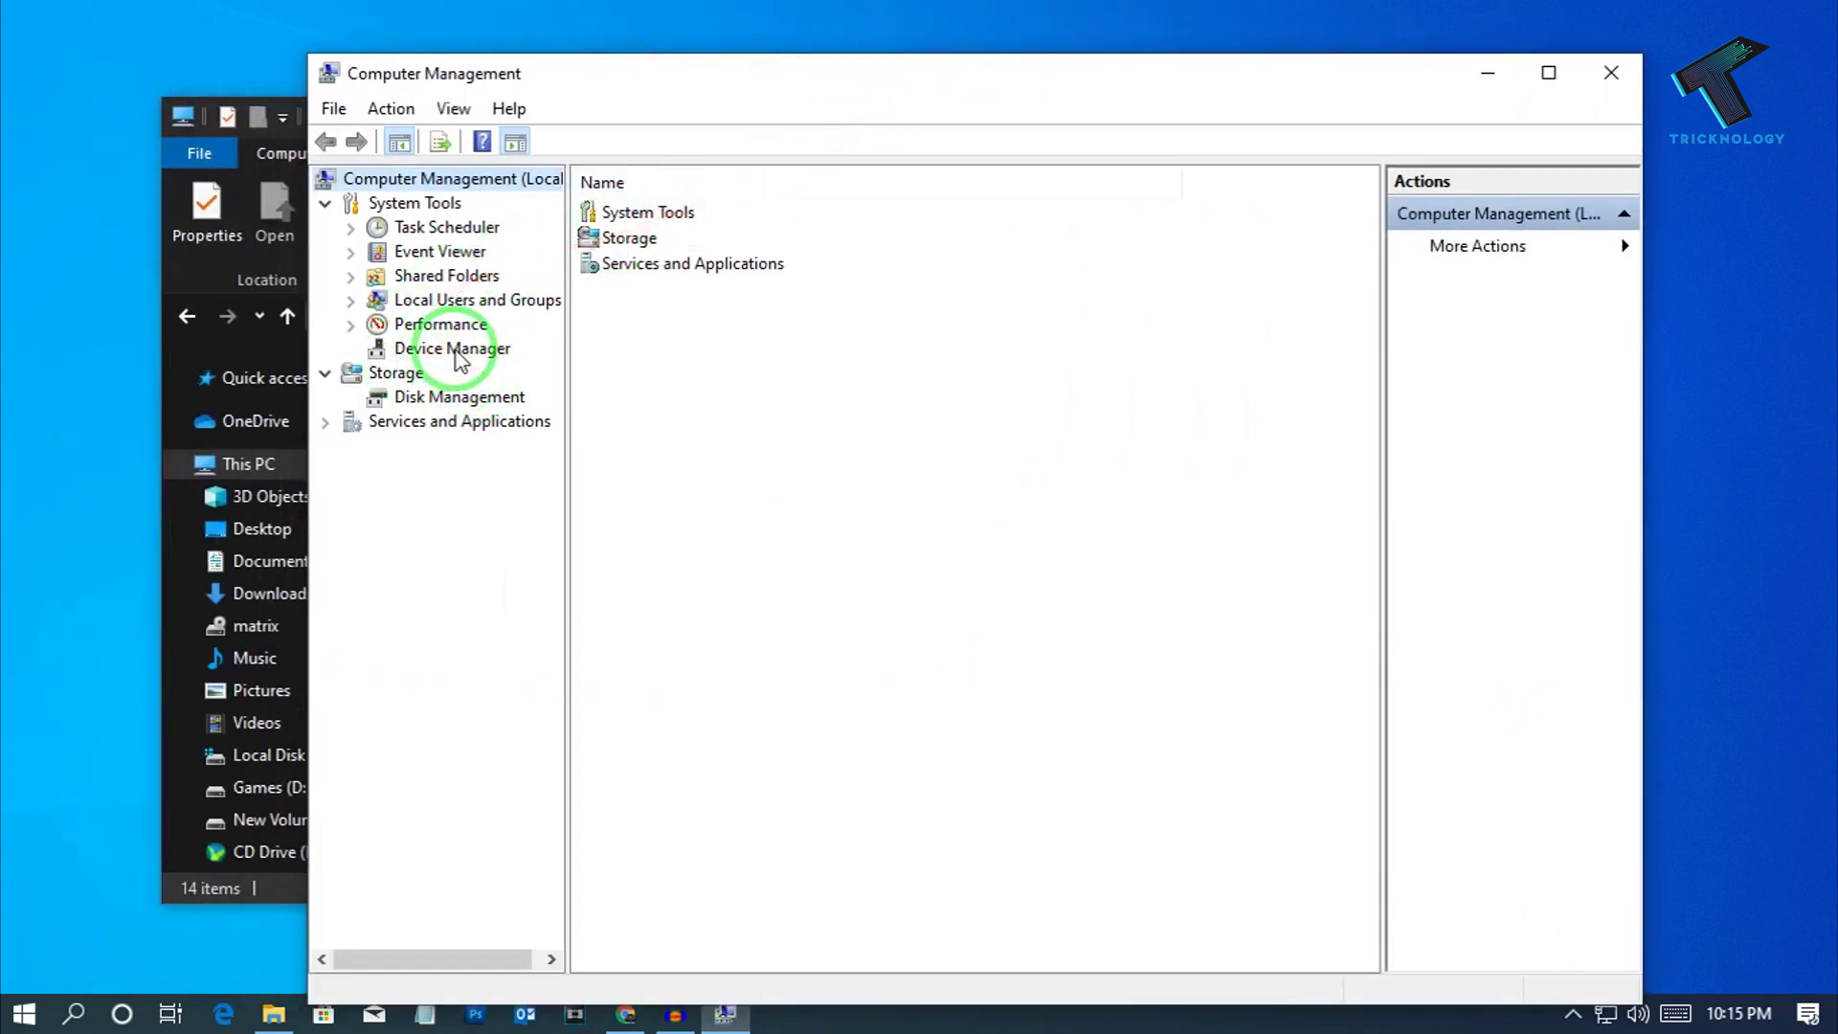
Step: Show the Device Manager tree and expand Display adapters to reveal the graphics card
click(452, 349)
click(614, 469)
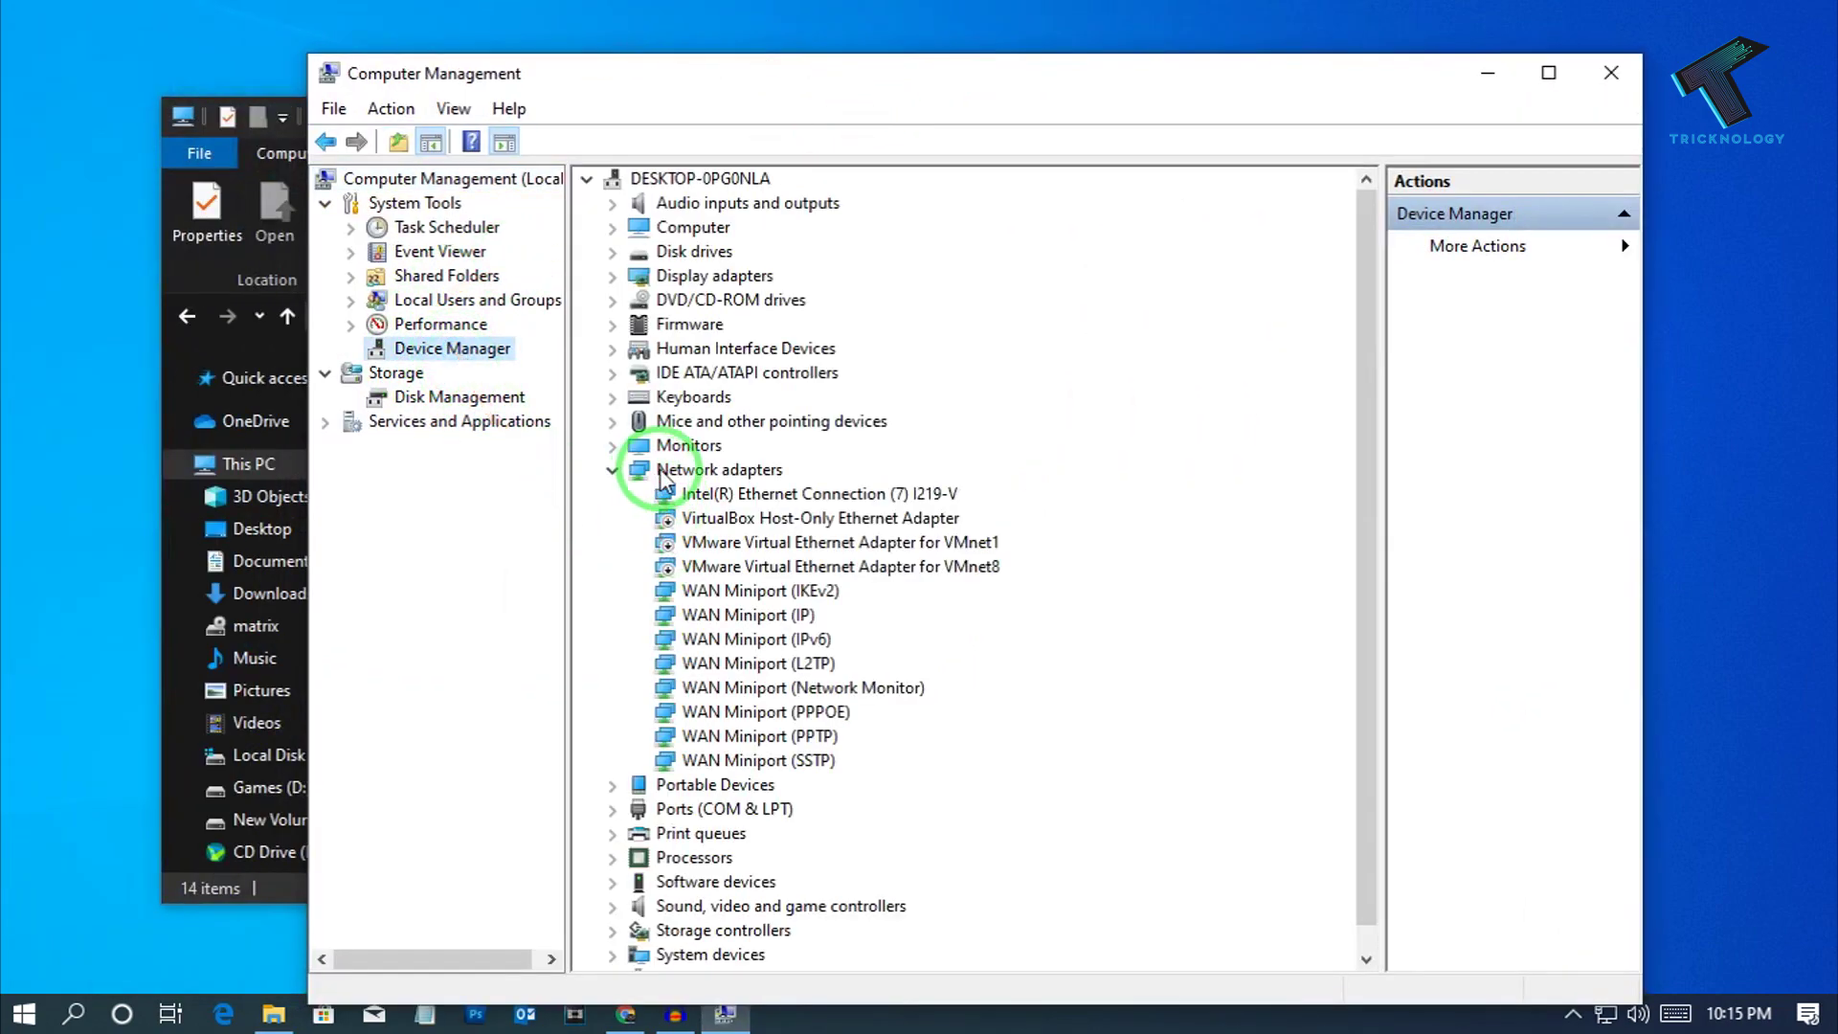
scroll(675, 460, down, 1)
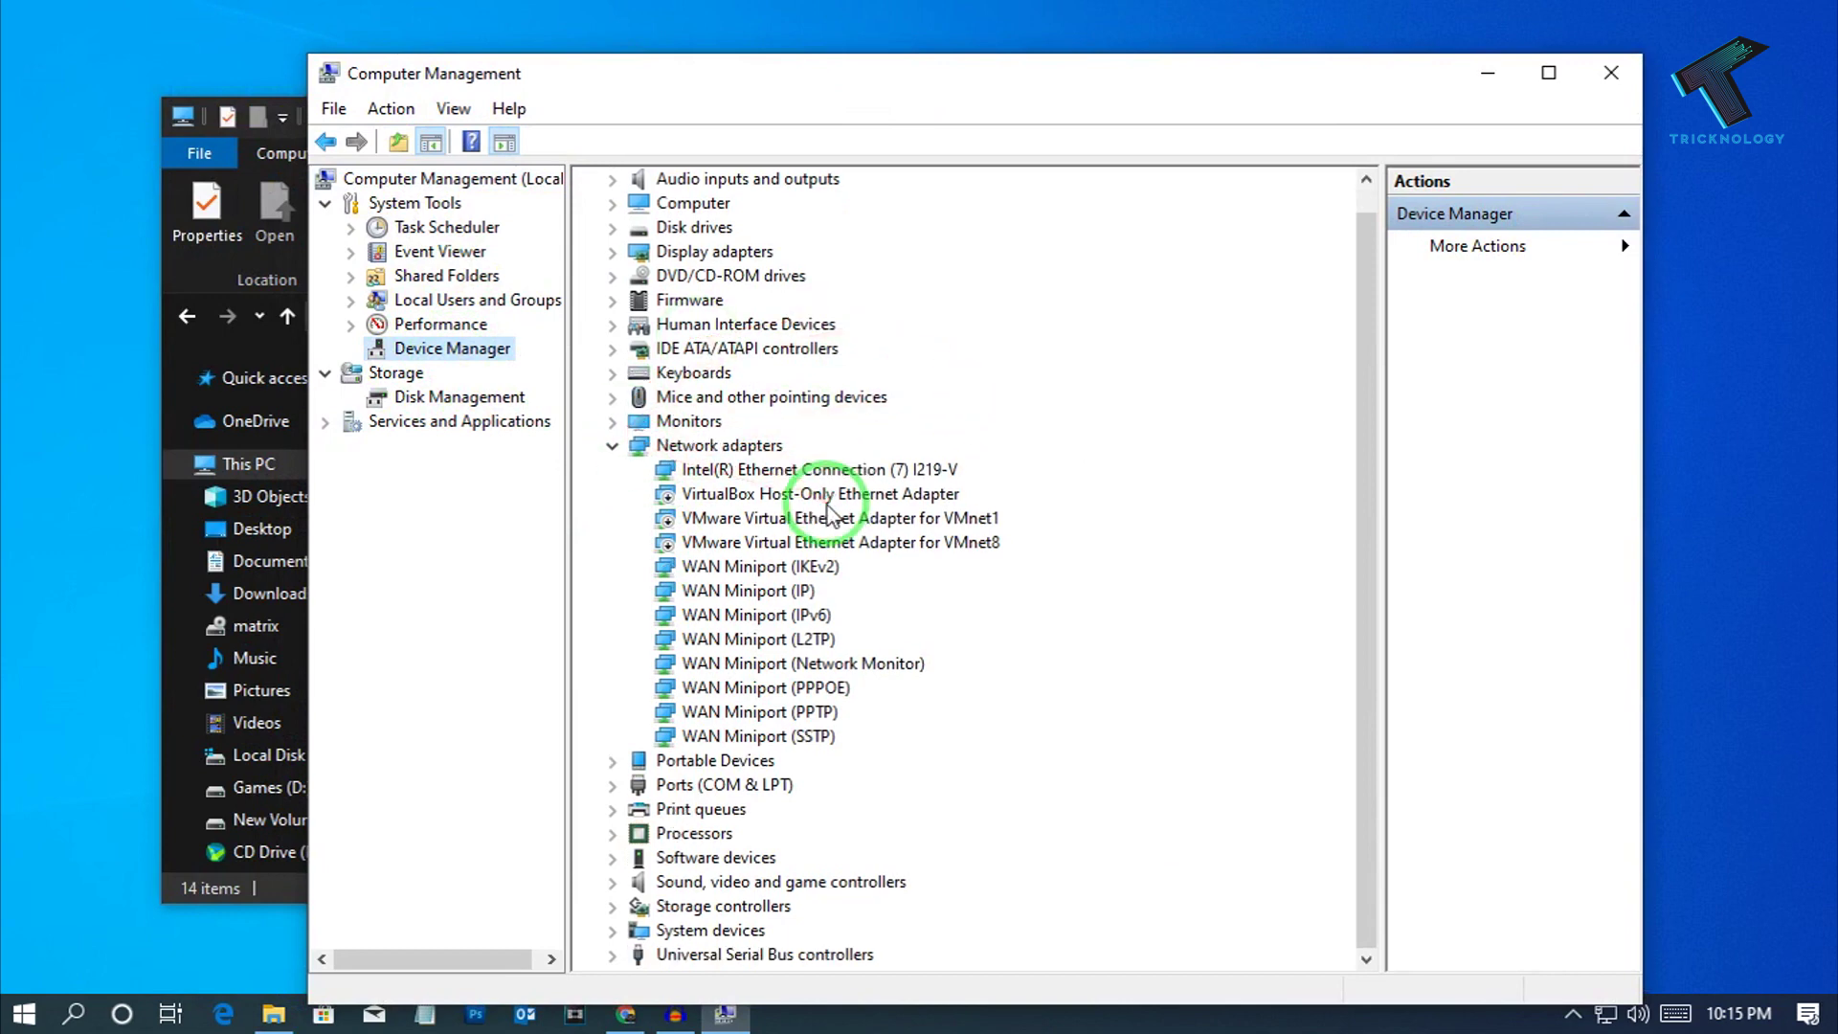
scroll(646, 287, up, 1)
click(612, 276)
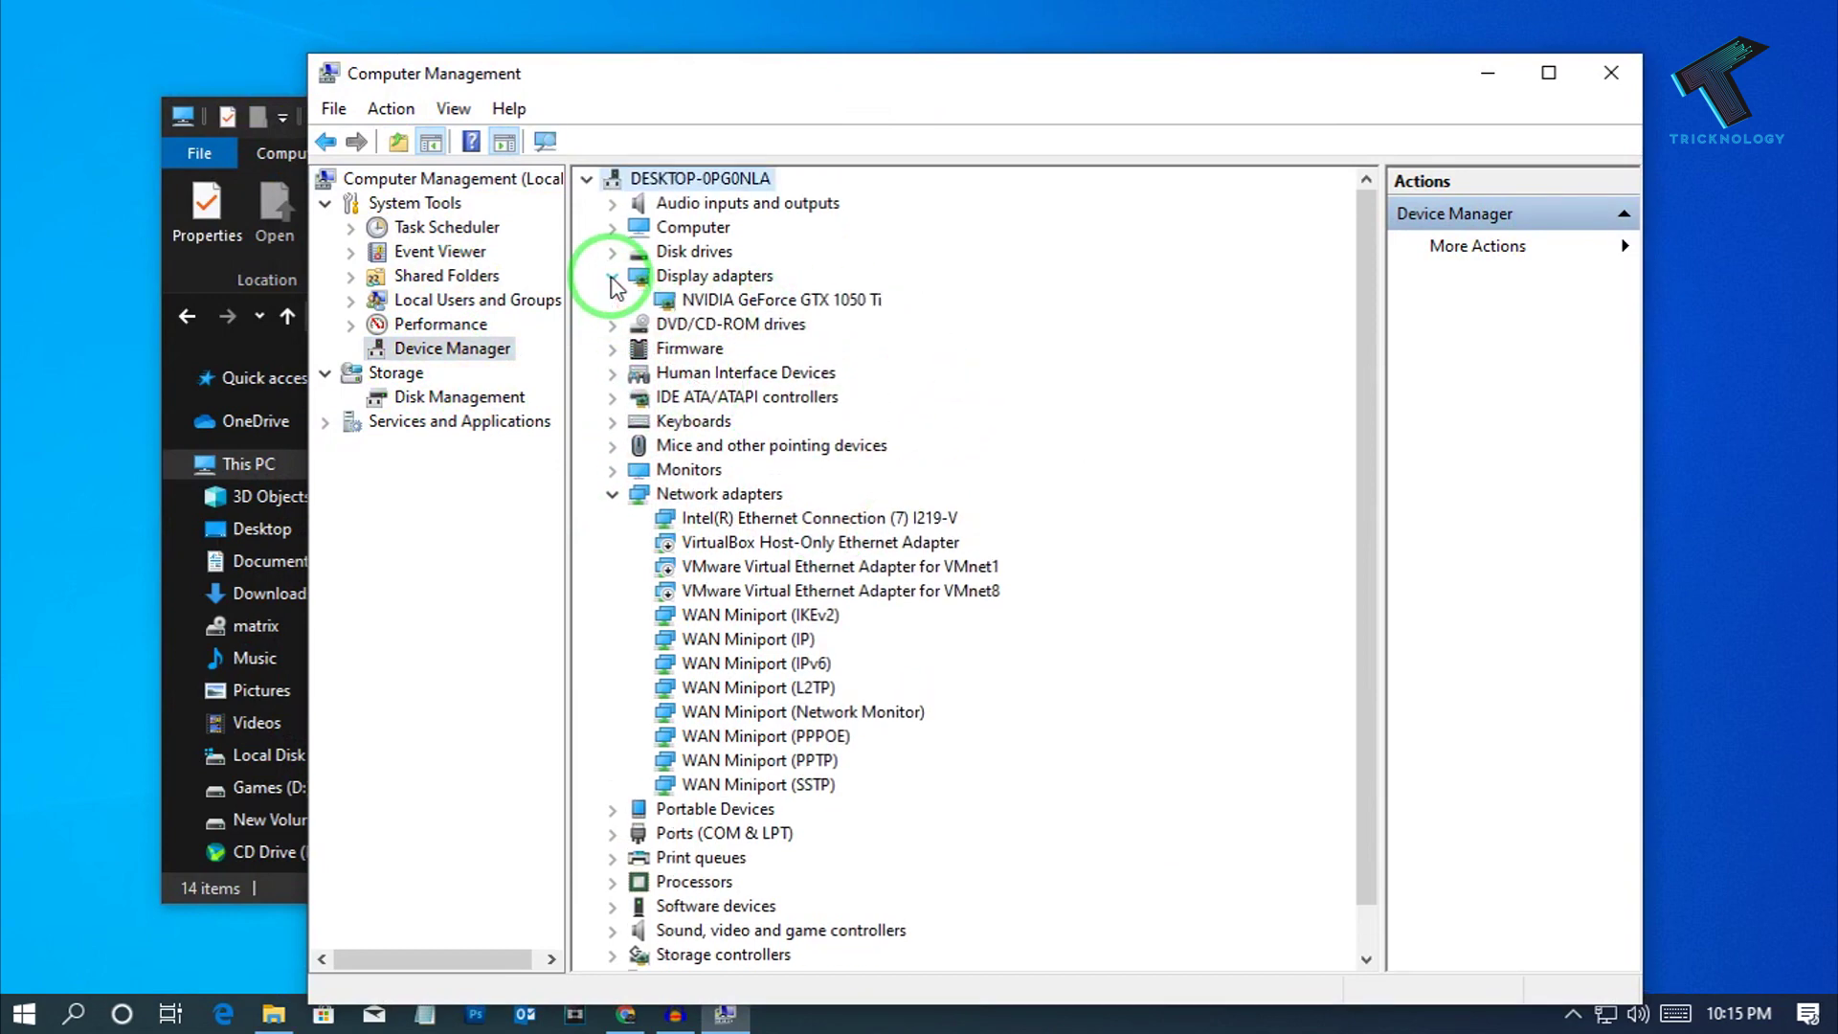
Step: Start Update driver for the NVIDIA GeForce GTX 1050 Ti adapter
double_click(766, 306)
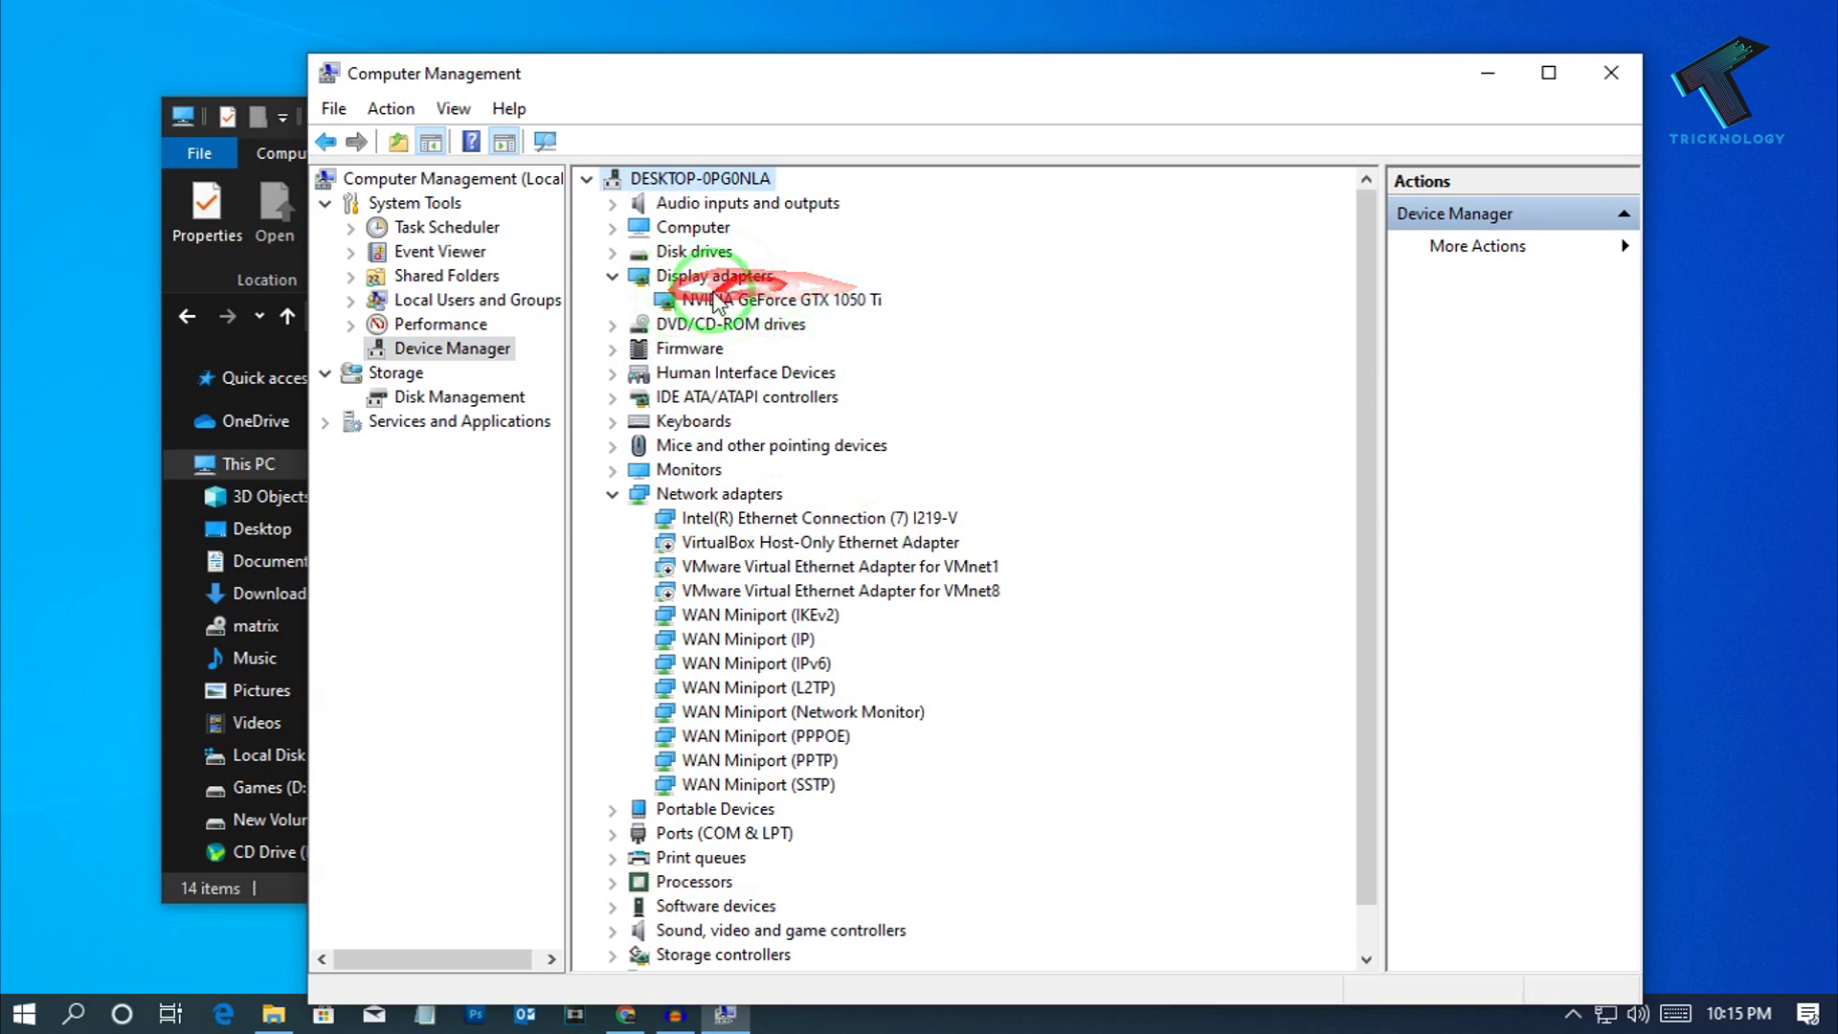
right_click(775, 309)
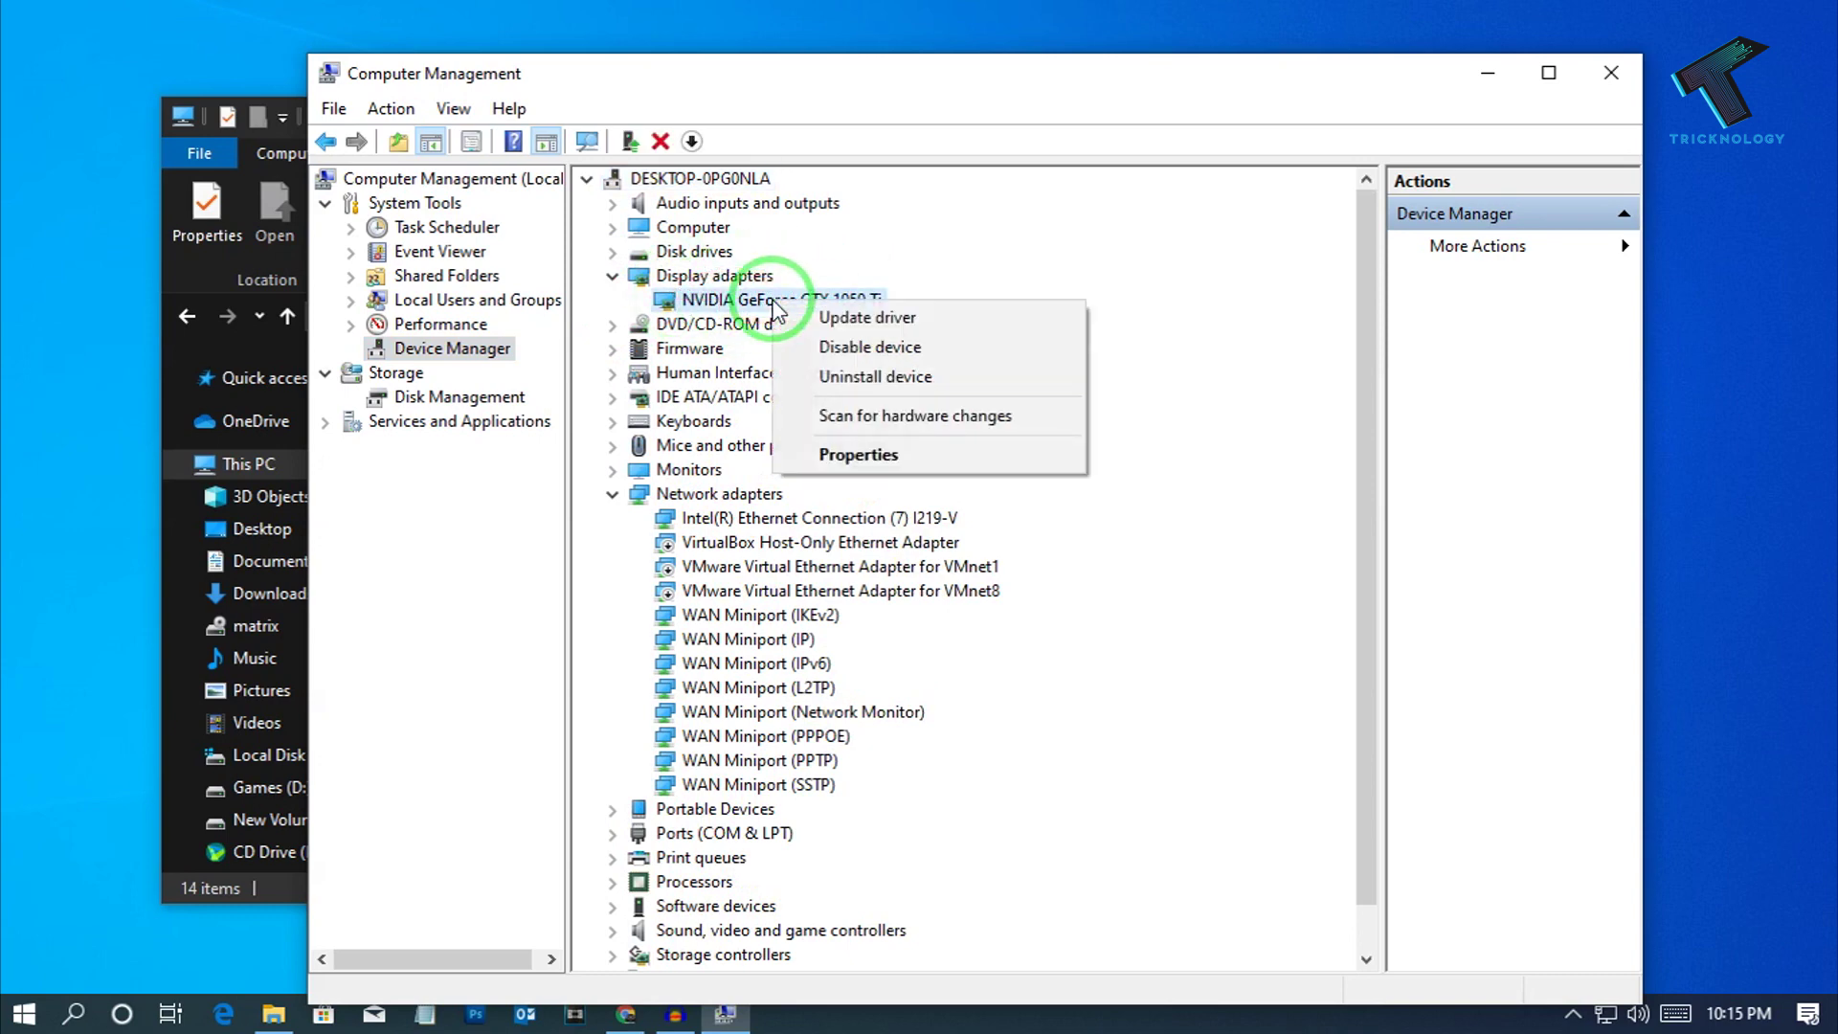
click(908, 319)
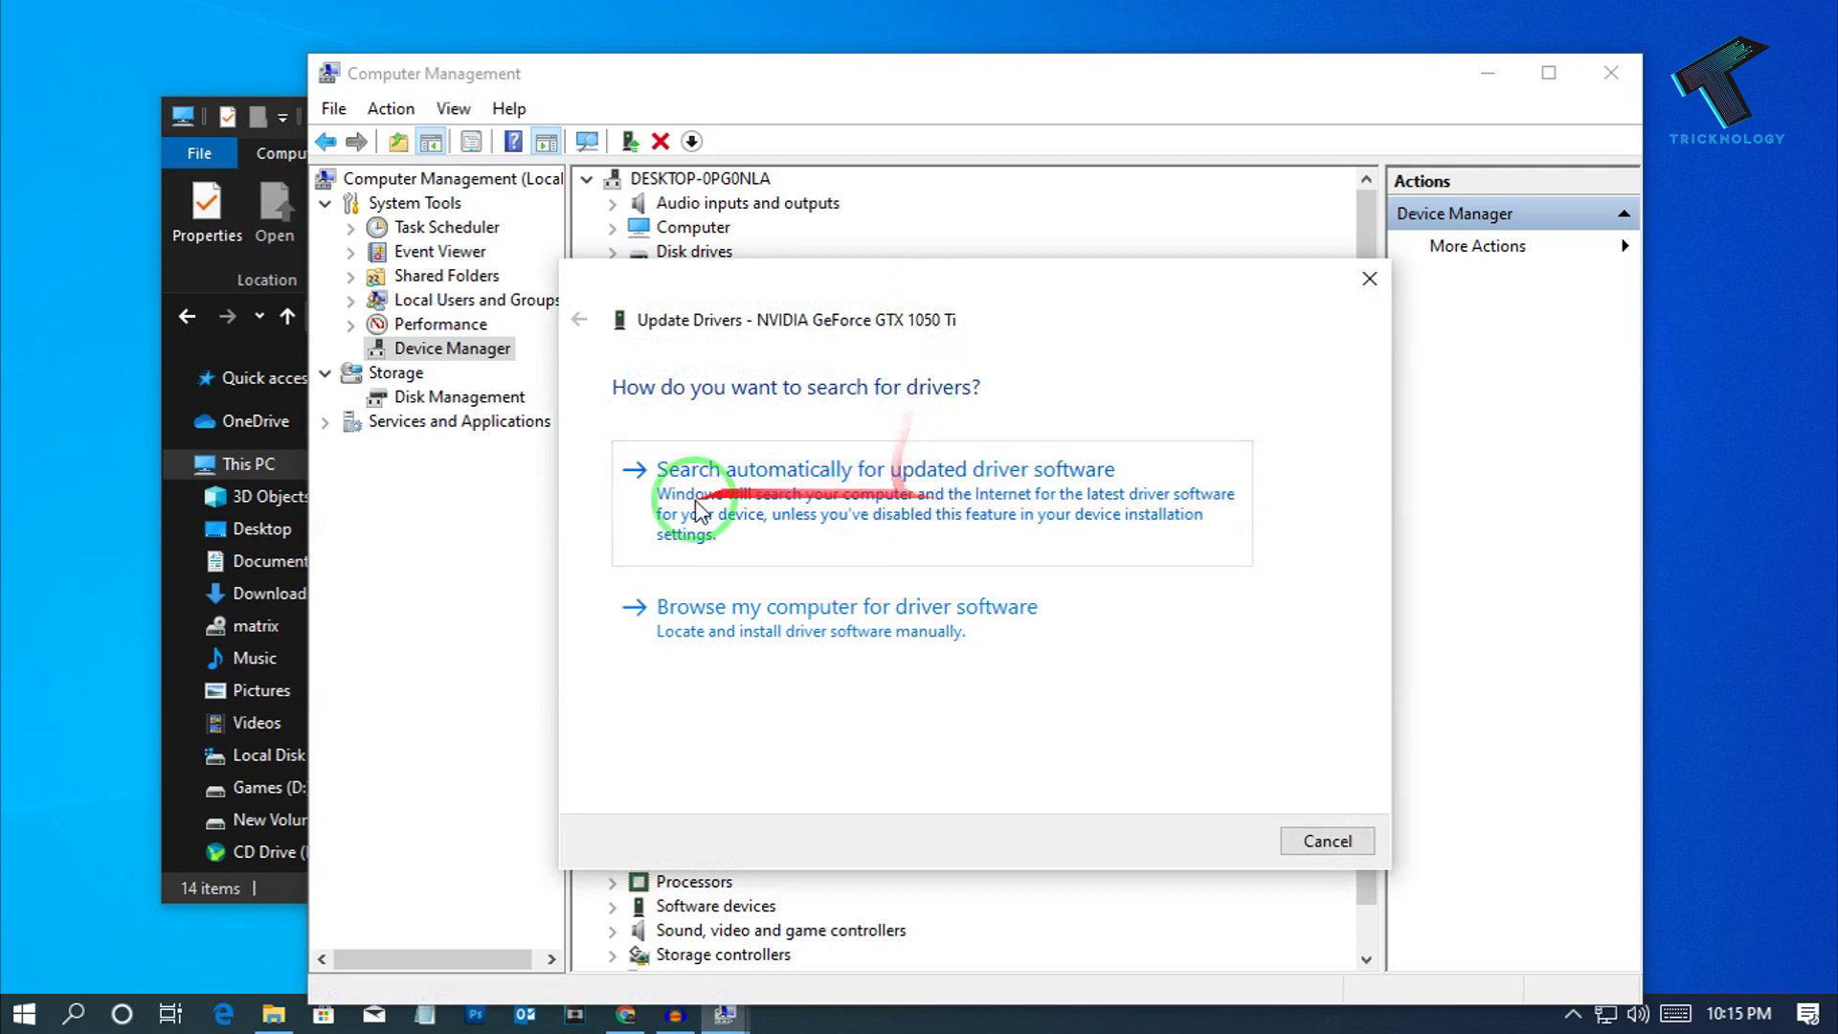
Step: Search automatically online for an updated GTX 1050 Ti driver
click(1086, 519)
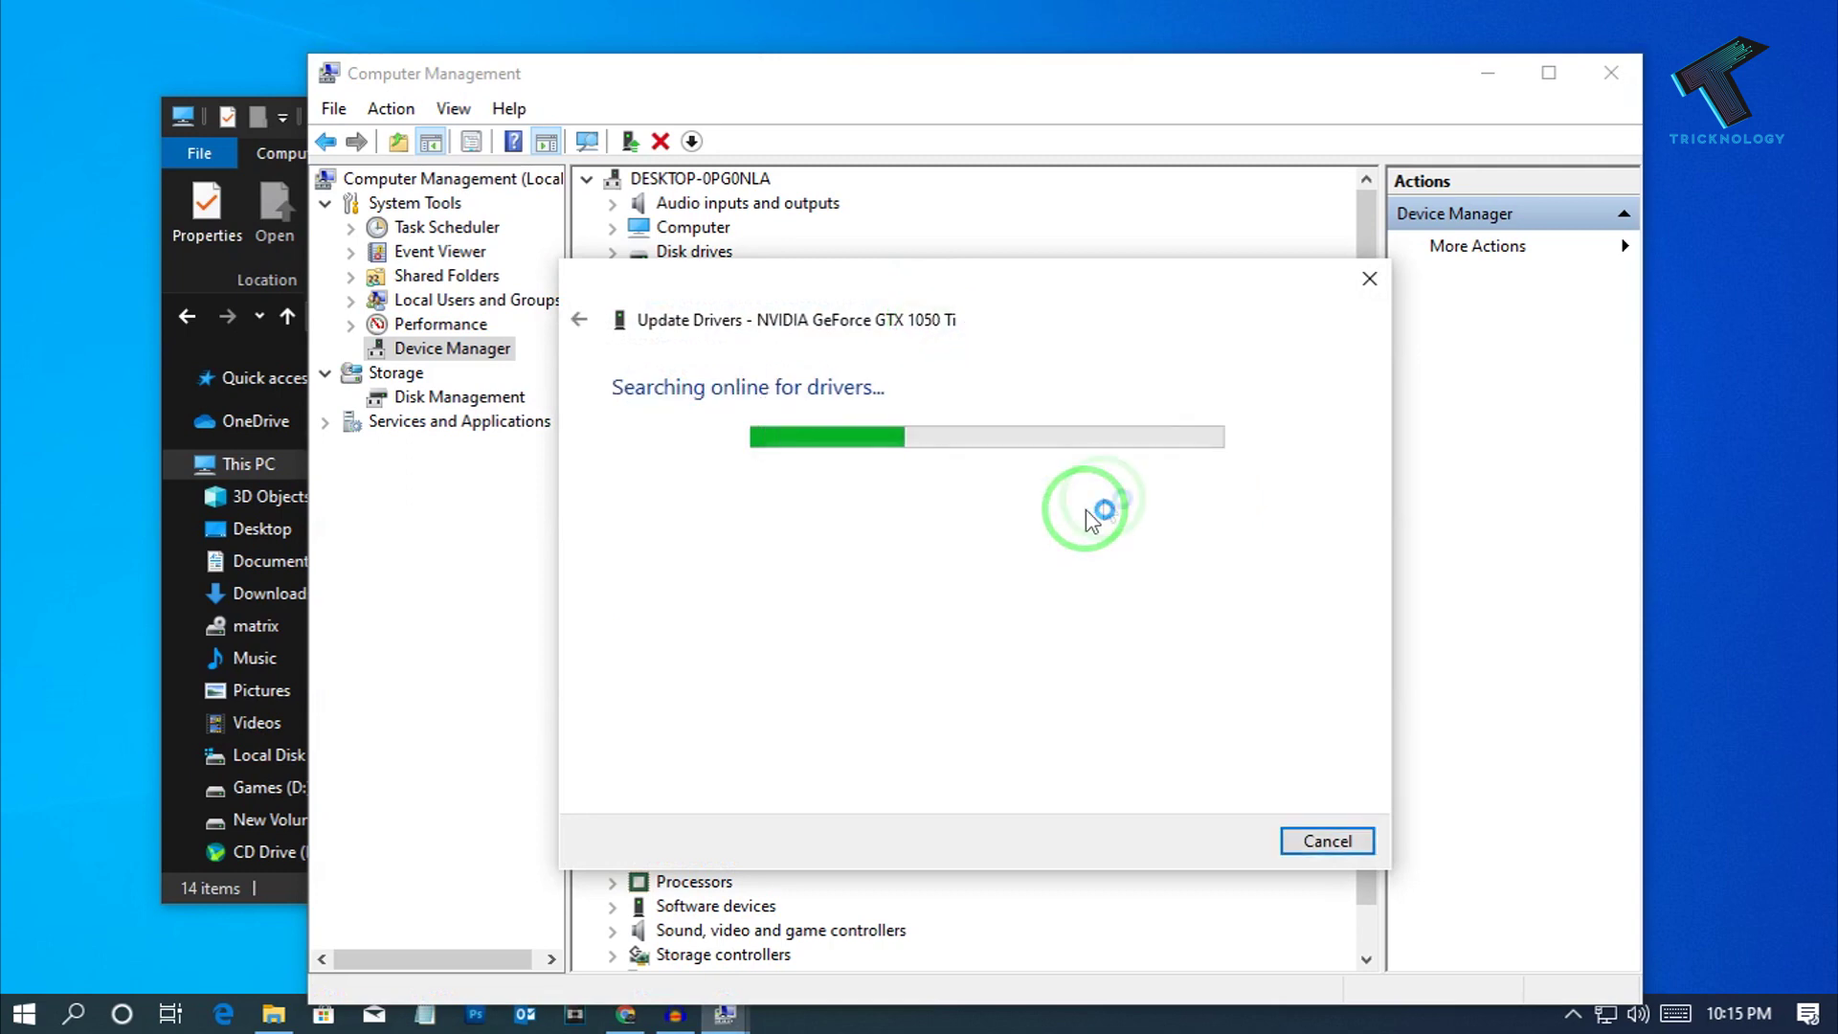